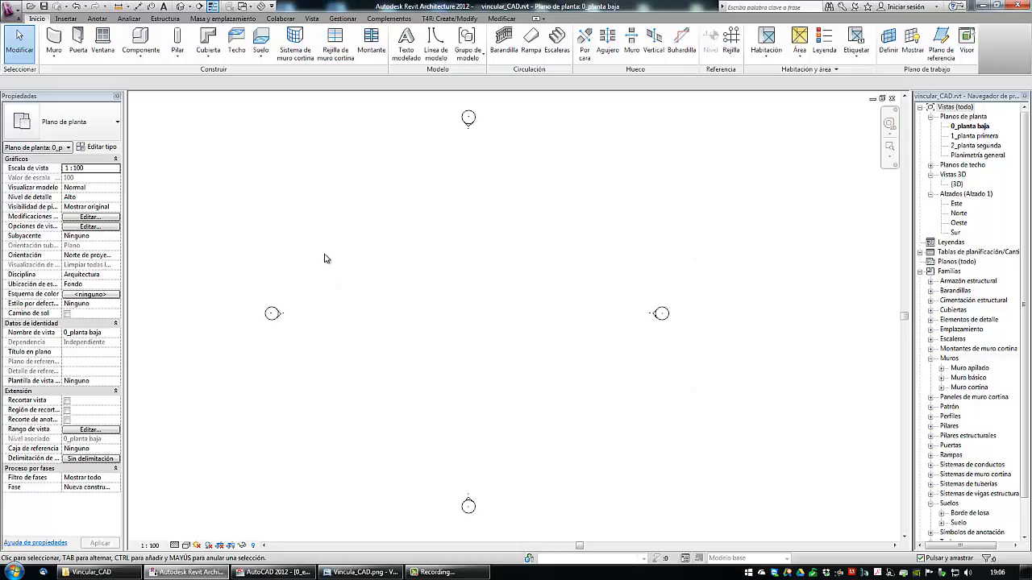
Start linking the CAD file 0_ejemplo_VINCULAR CAD.dwg with colours set to Mantener and layers set to Visibles.
{"action": "left_click", "coordinate": [66, 18]}
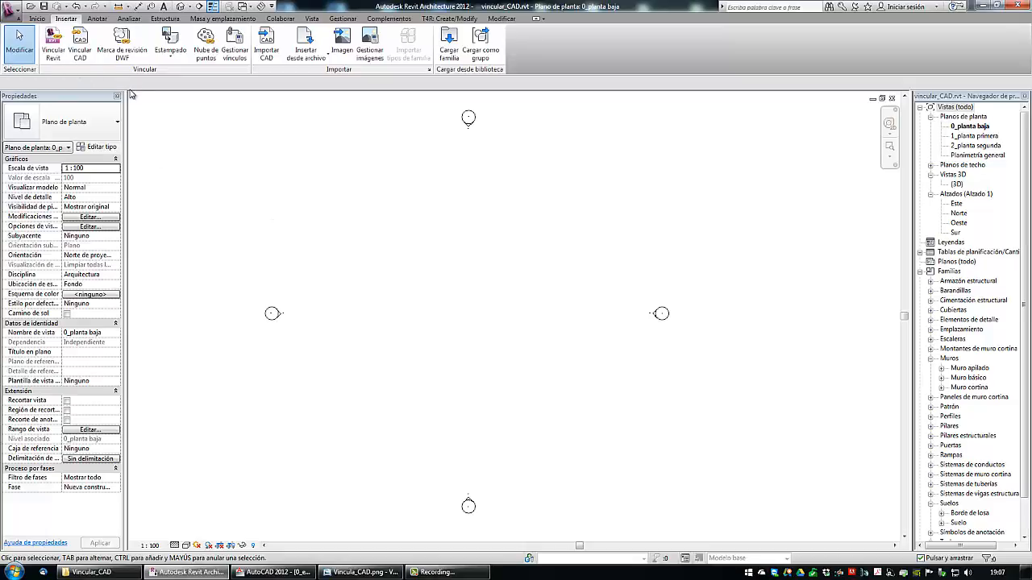
{"action": "left_click", "coordinate": [79, 60]}
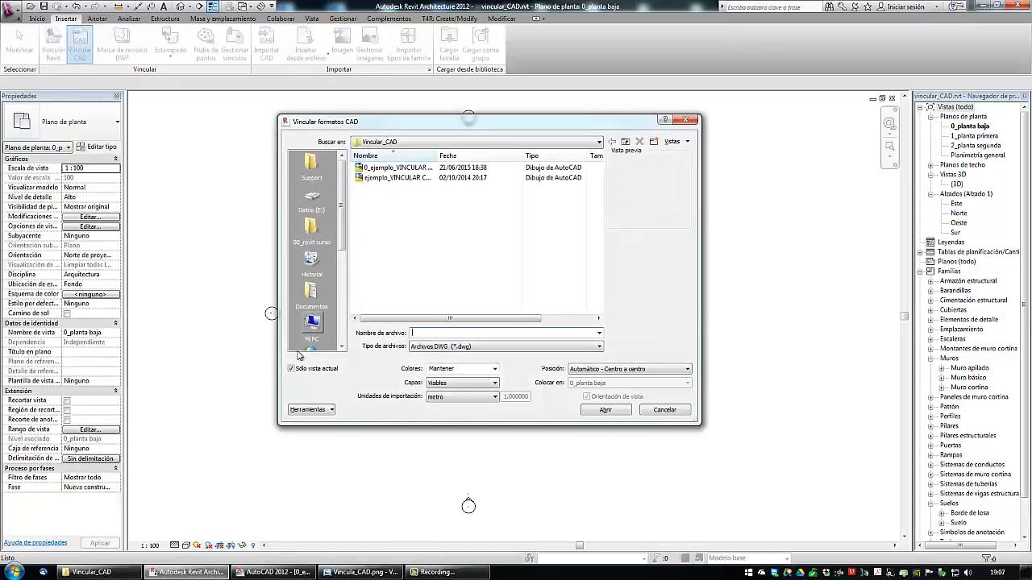
{"action": "left_click", "coordinate": [382, 170]}
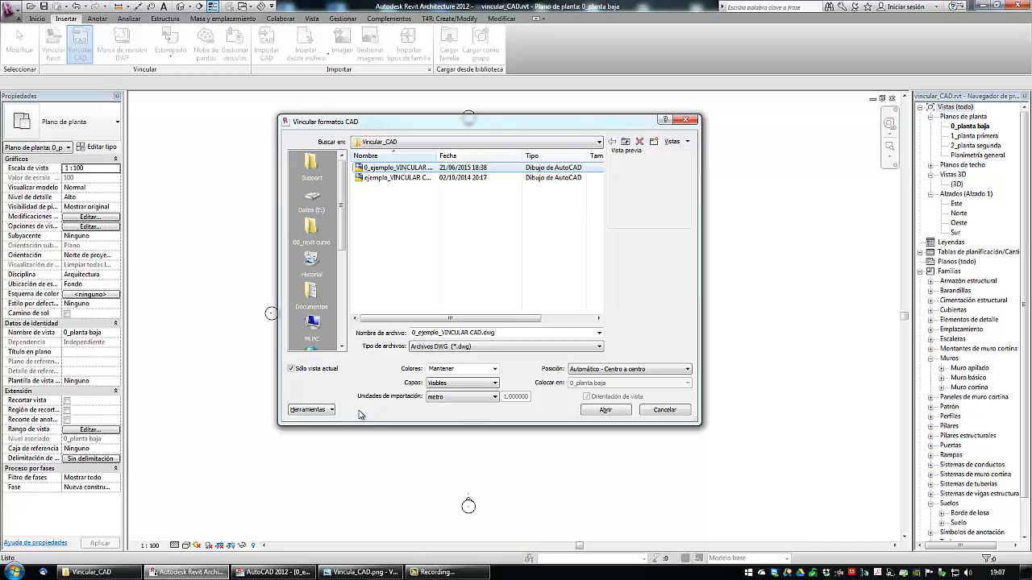
{"action": "left_click", "coordinate": [495, 370]}
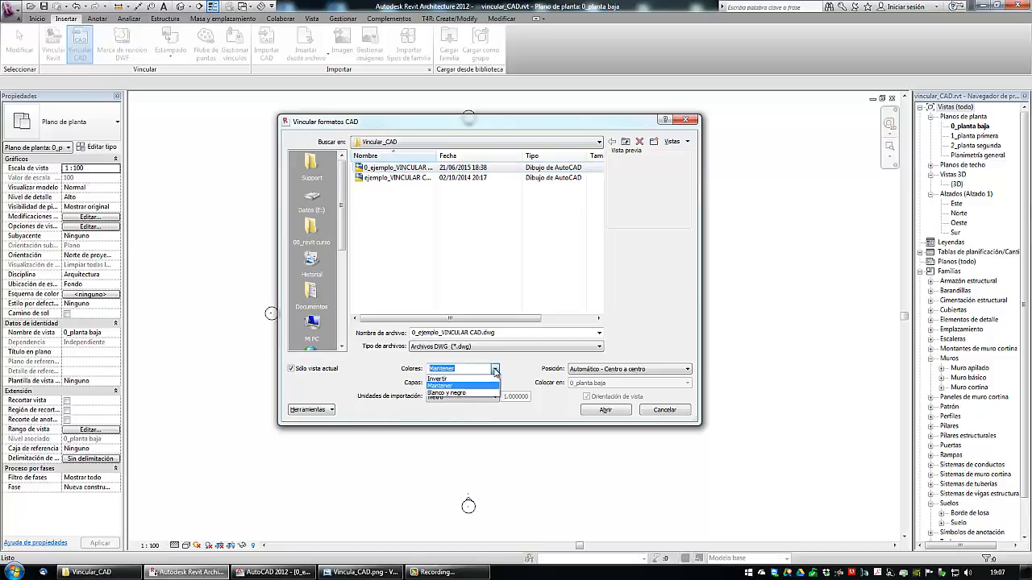
{"action": "left_click", "coordinate": [516, 373]}
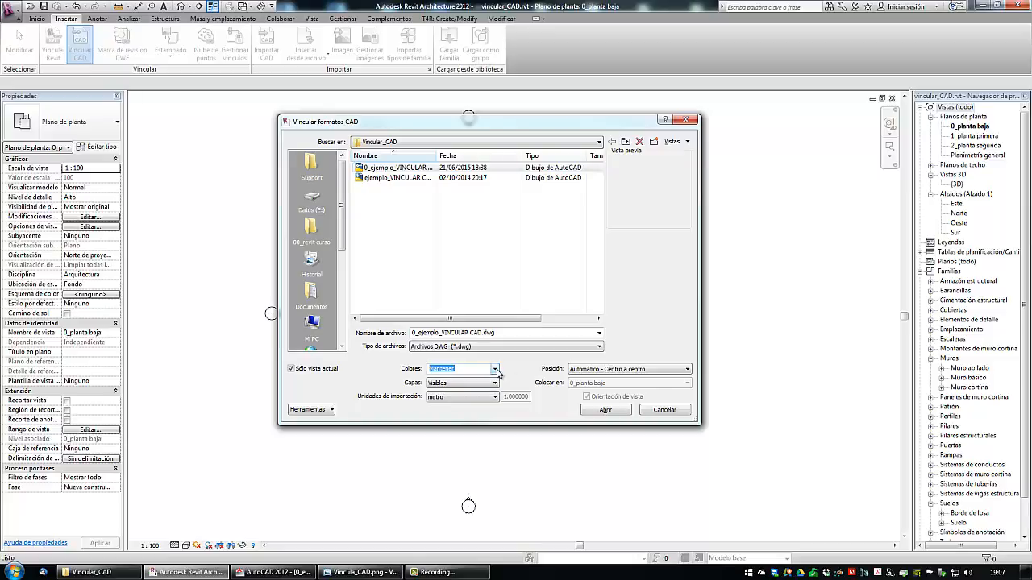
{"action": "left_click", "coordinate": [496, 369]}
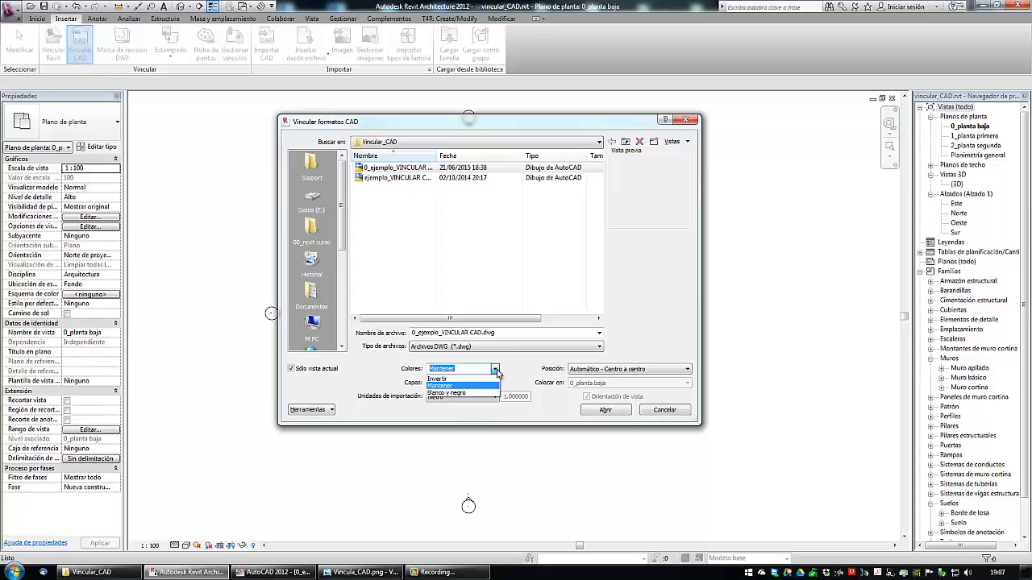
{"action": "left_click", "coordinate": [448, 378]}
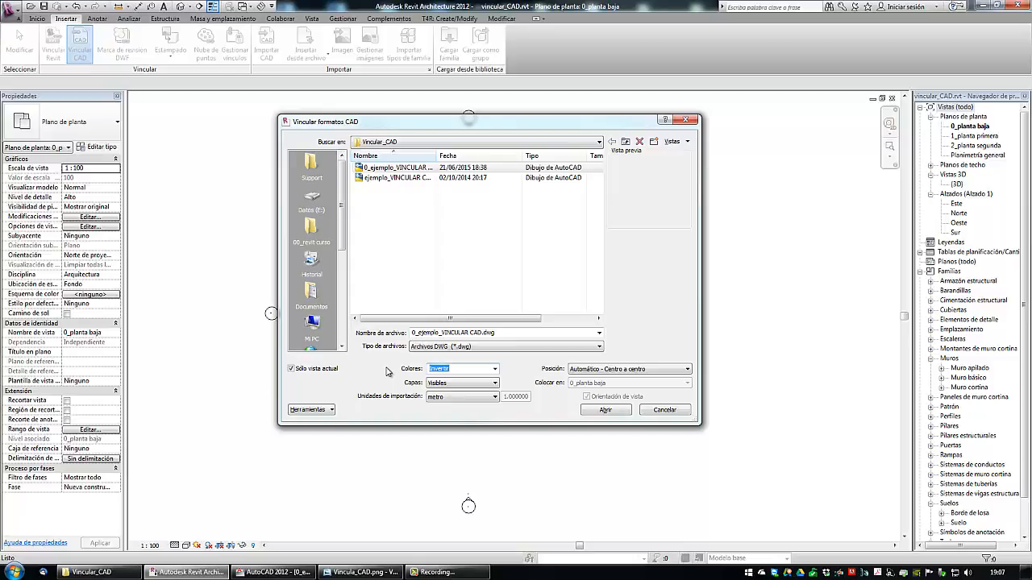
{"action": "left_click", "coordinate": [494, 370]}
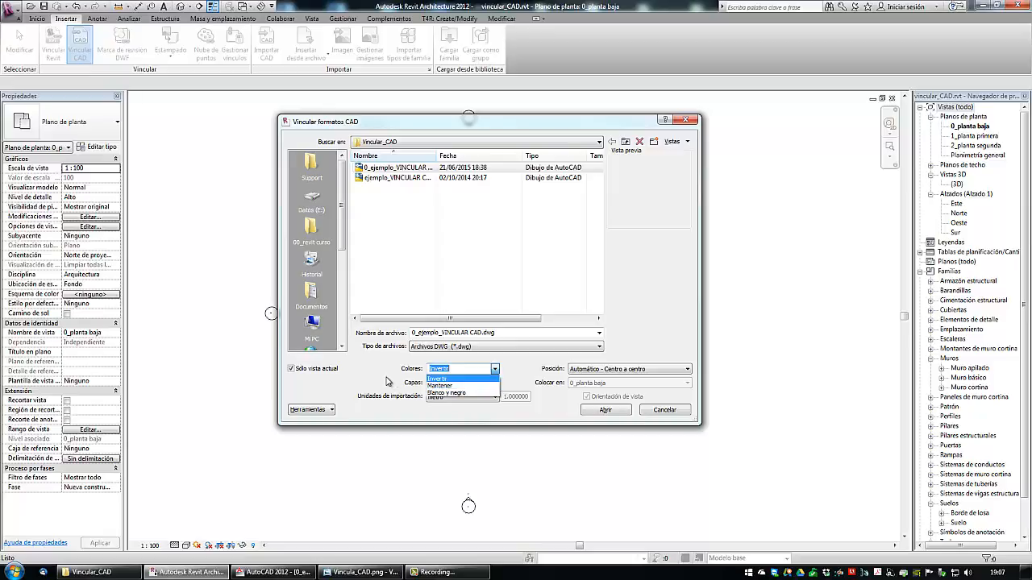
{"action": "left_click", "coordinate": [440, 386]}
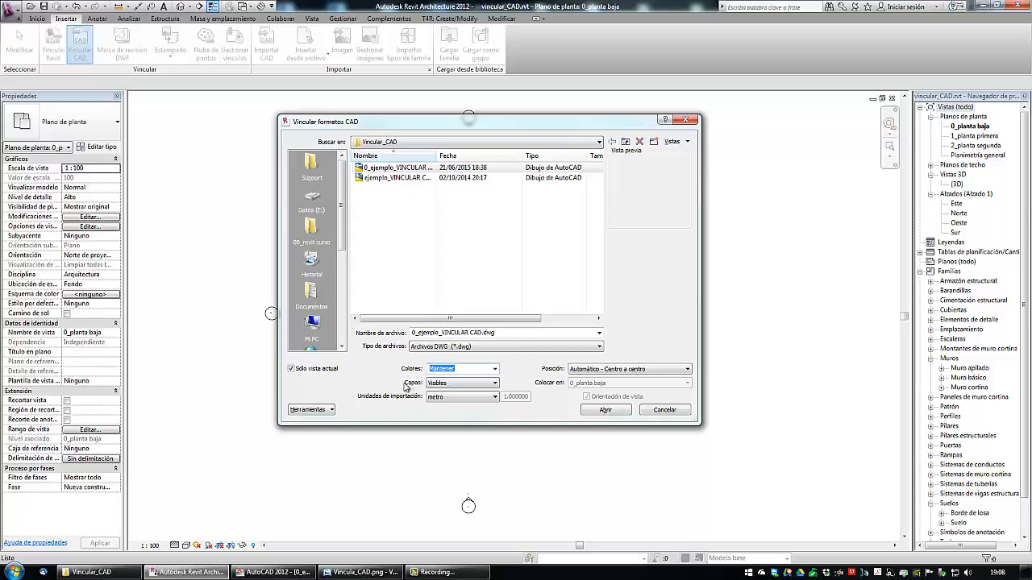
{"action": "left_click", "coordinate": [471, 385]}
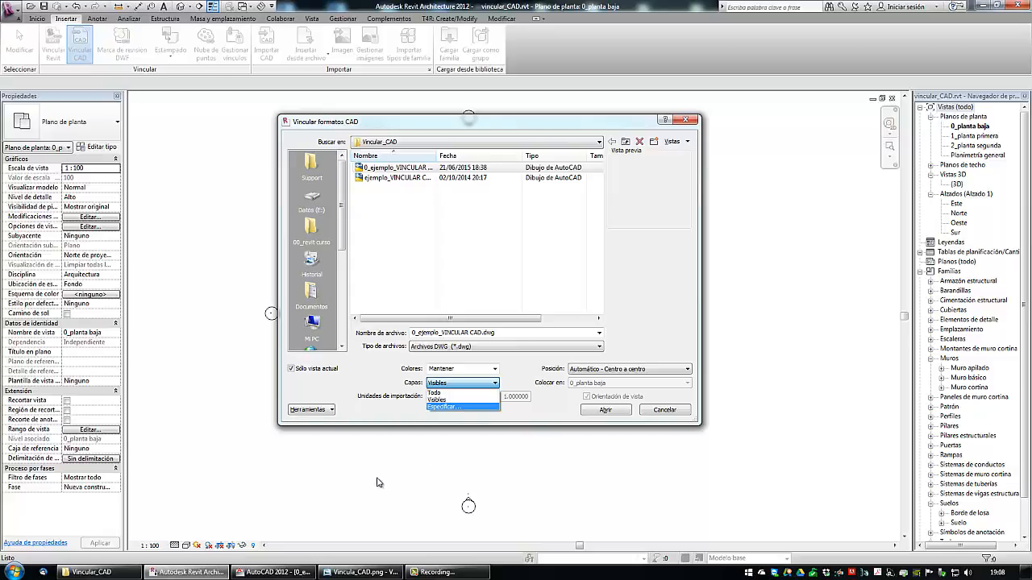
{"action": "left_click", "coordinate": [437, 400]}
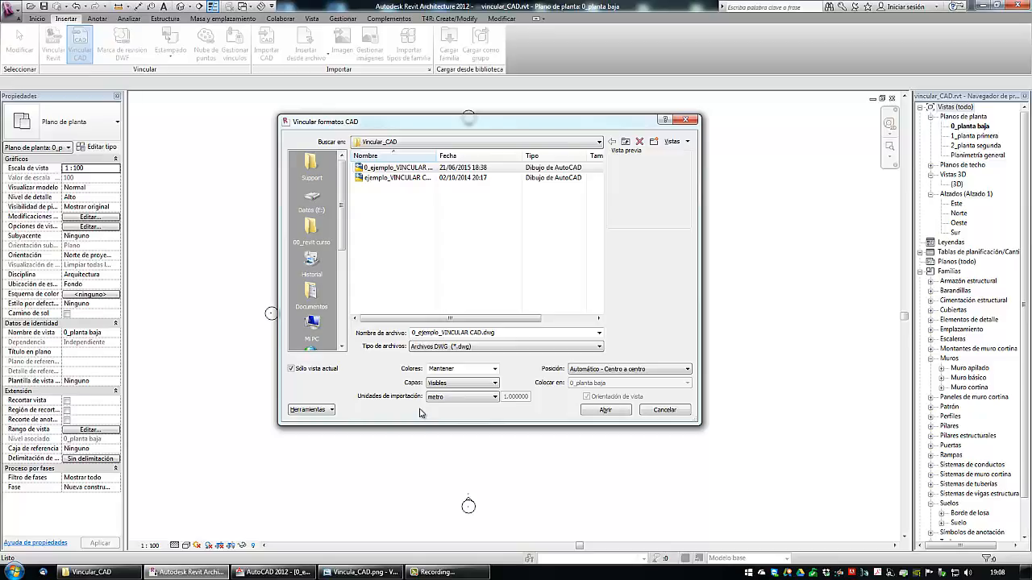
Switch to AutoCAD, measure the full outer side of the PLANTA BAJA plan, and return to Revit.
{"action": "left_click", "coordinate": [273, 572]}
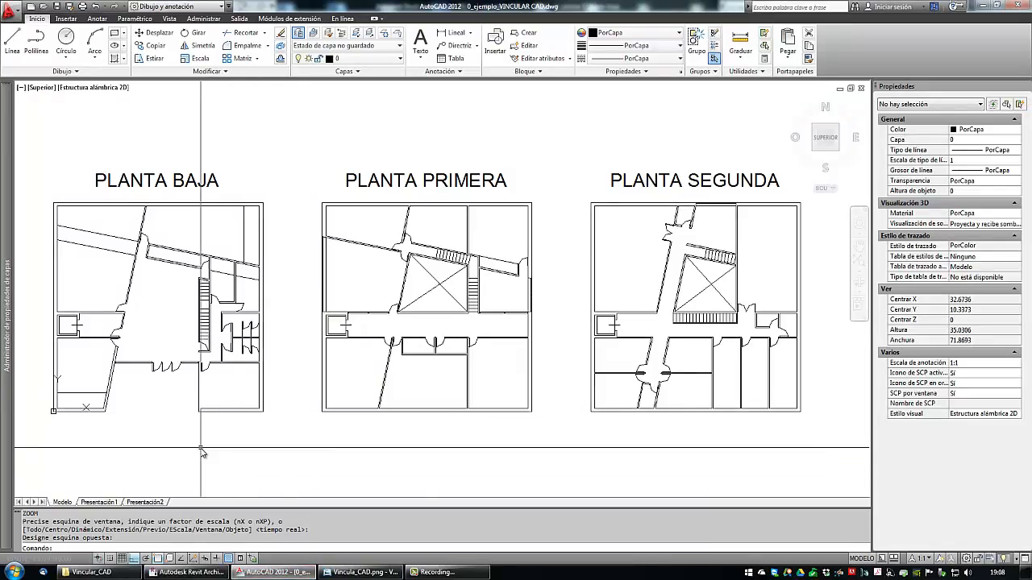
{"action": "type", "text": "dd"}
{"action": "key", "text": "Return"}
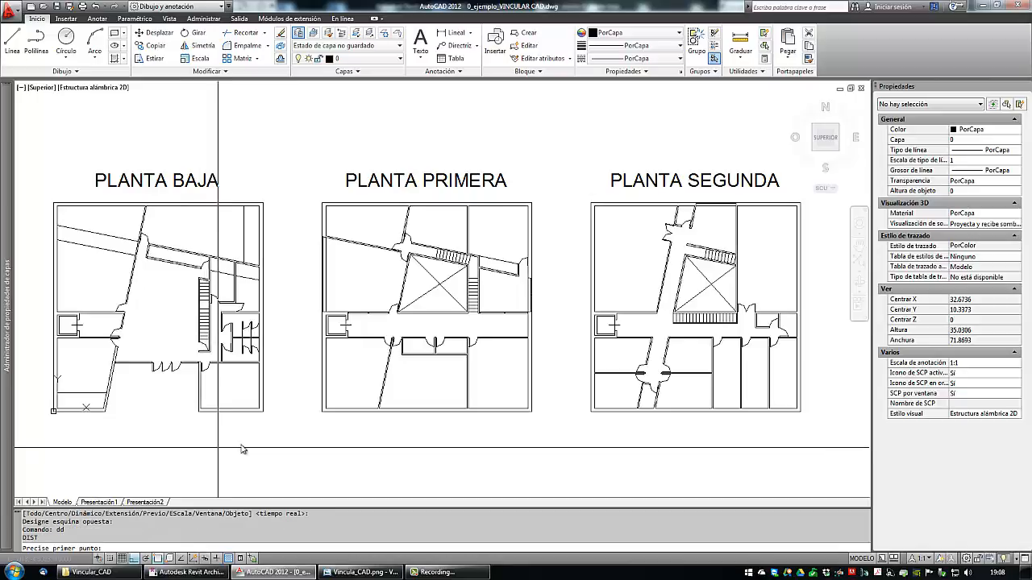
{"action": "left_click", "coordinate": [264, 412]}
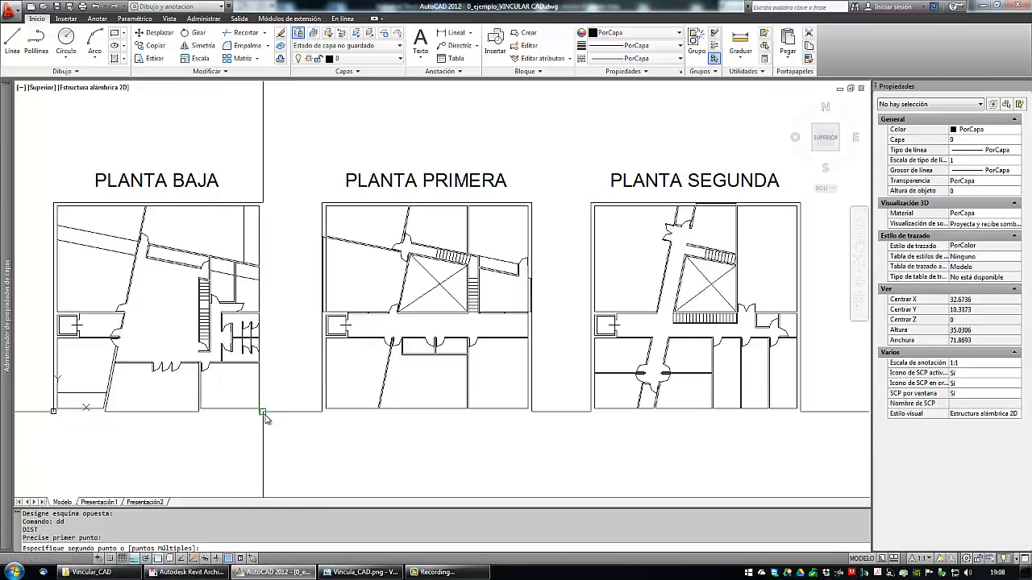
{"action": "left_click", "coordinate": [262, 202]}
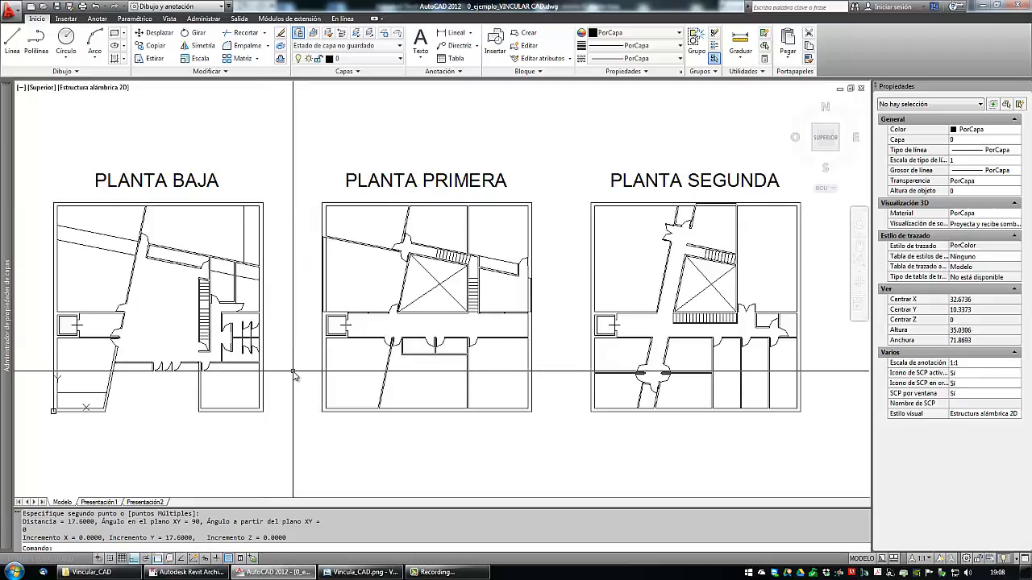
{"action": "left_click", "coordinate": [224, 572]}
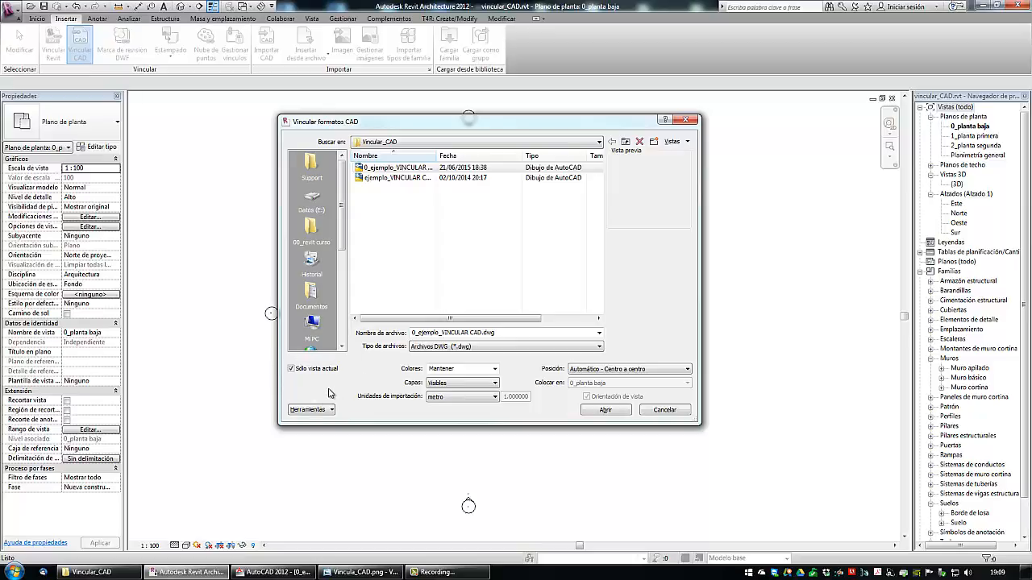
Link the drawing to the current view only, with positioning set to Automático - Centro a centro.
{"action": "left_click", "coordinate": [292, 369]}
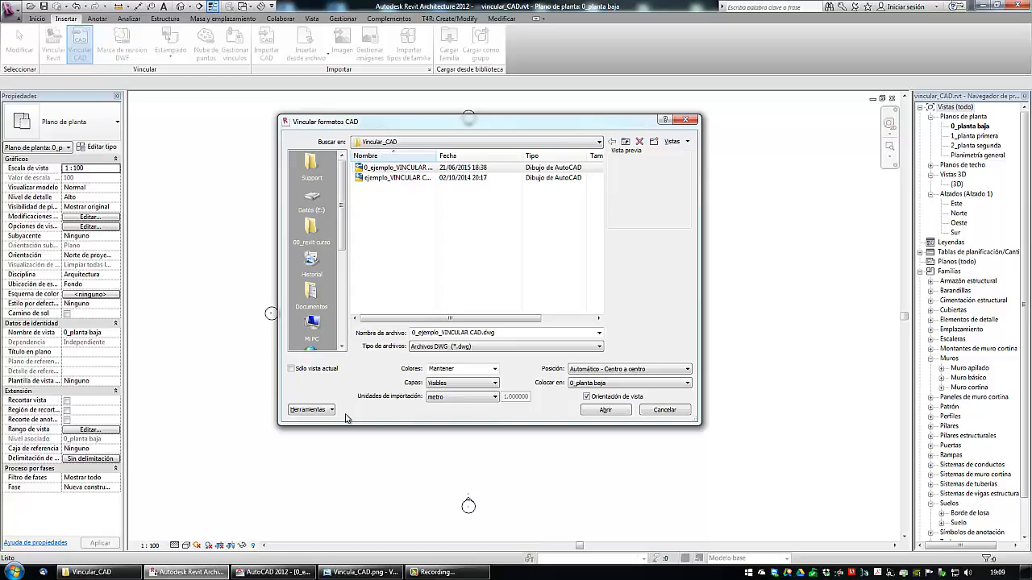
{"action": "left_click", "coordinate": [291, 369]}
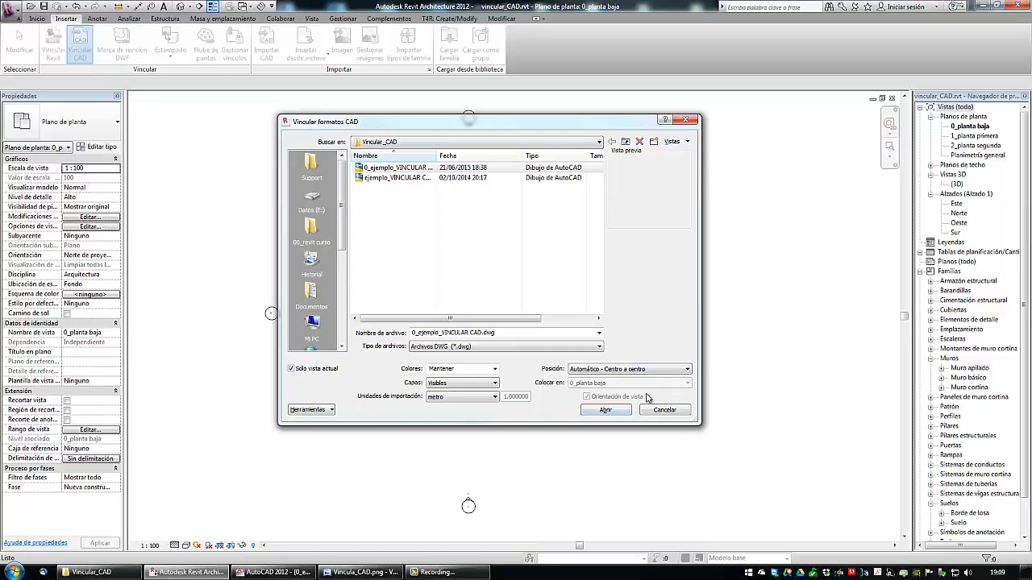
{"action": "left_click", "coordinate": [663, 370]}
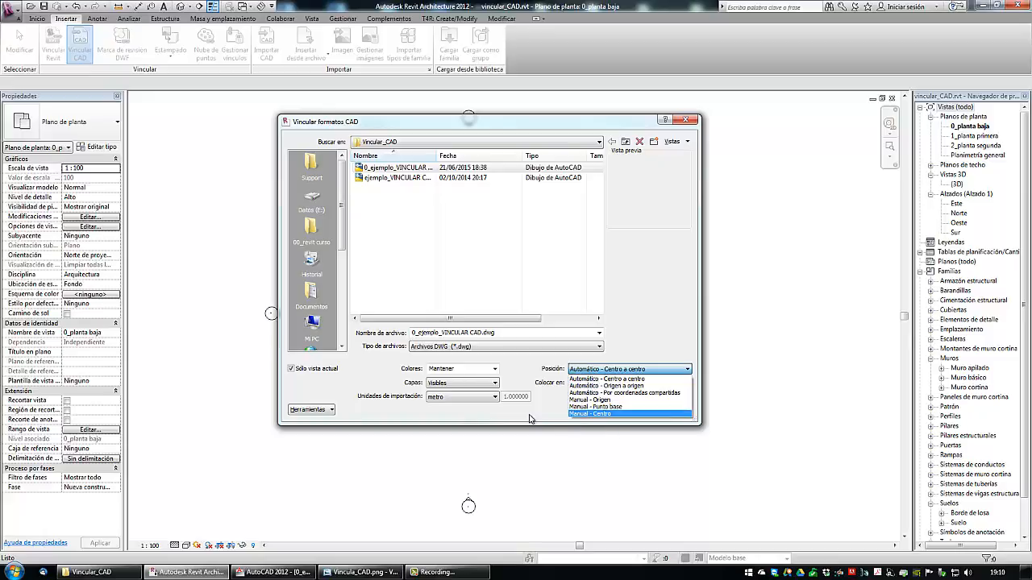
{"action": "left_click", "coordinate": [620, 373]}
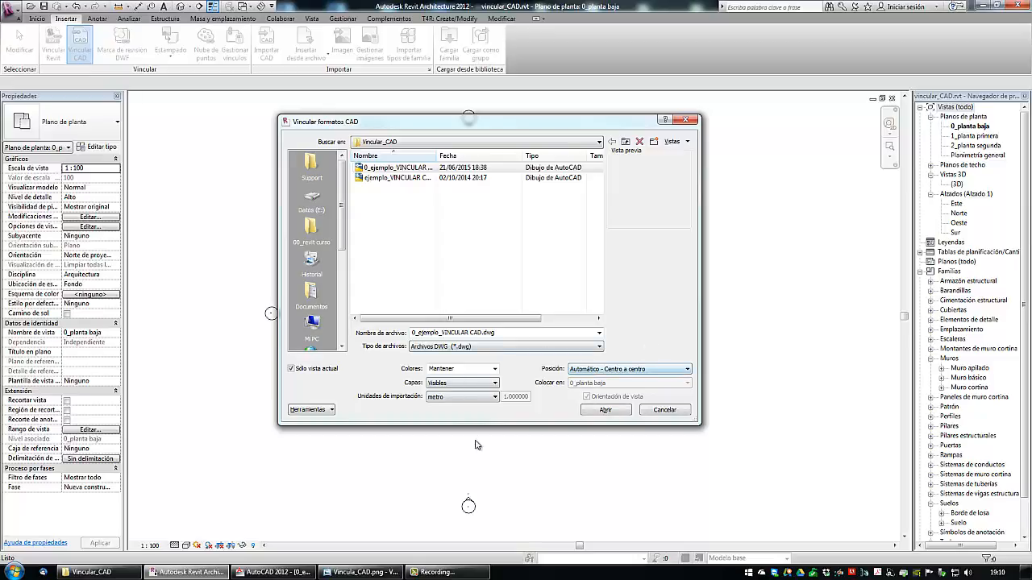
{"action": "left_click", "coordinate": [605, 411]}
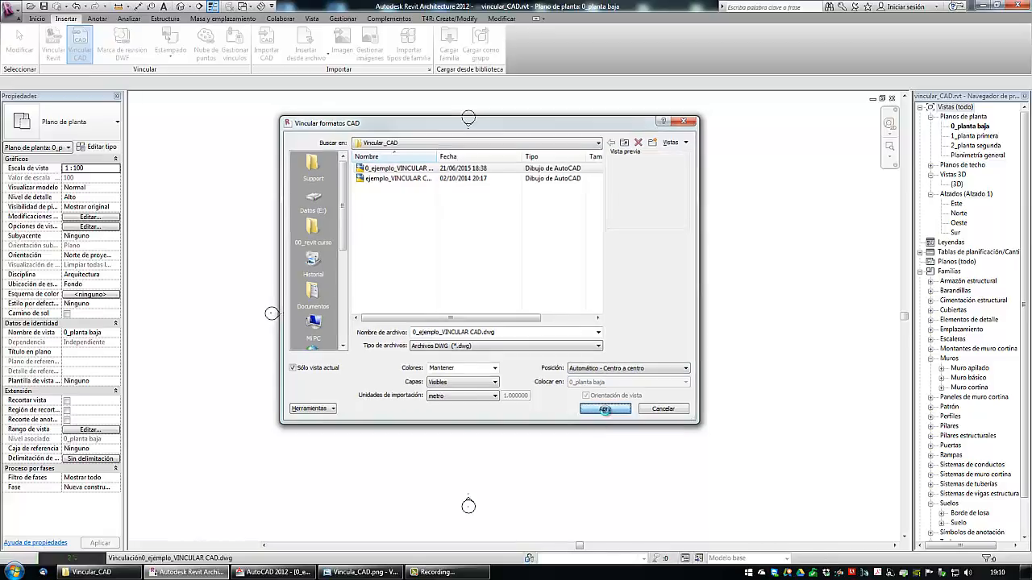
Move the linked drawing horizontally so the PLANTA BAJA plan sits centred among the four elevation markers.
{"action": "scroll", "coordinate": [544, 408], "scroll_direction": "down", "scroll_amount": 2}
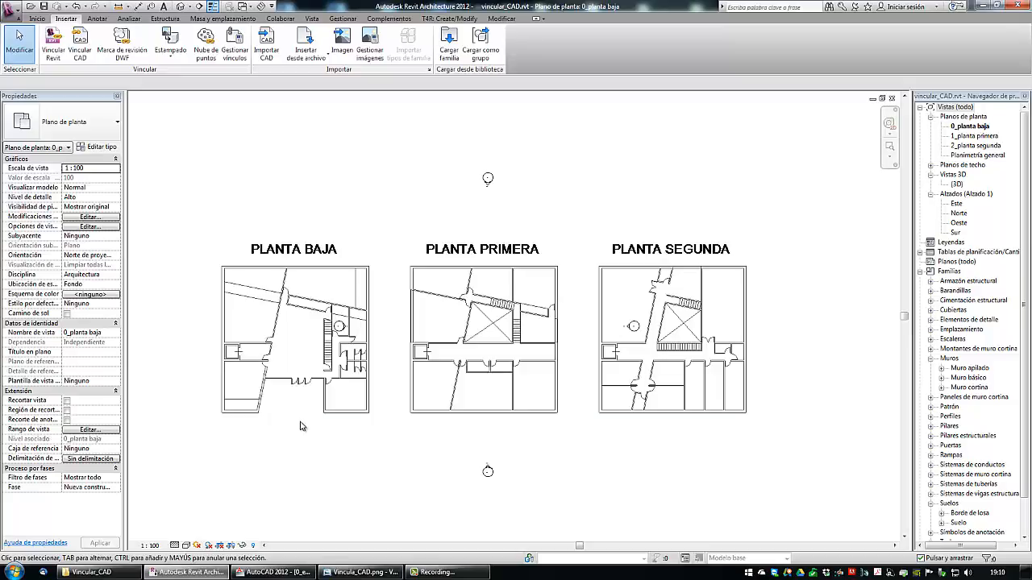
{"action": "left_click", "coordinate": [329, 348]}
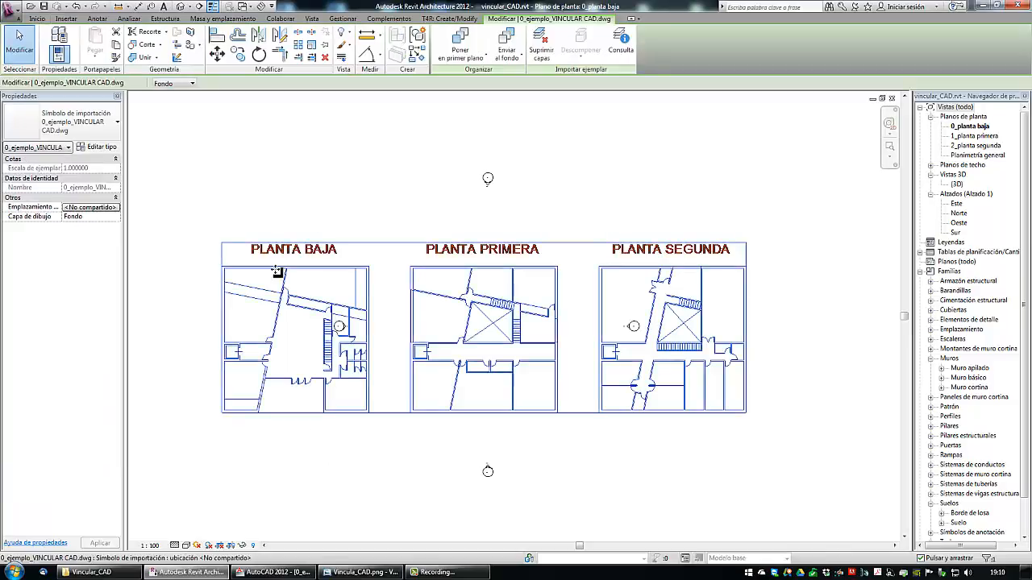
{"action": "left_click", "coordinate": [216, 54]}
{"action": "scroll", "coordinate": [223, 425], "scroll_direction": "up", "scroll_amount": 4}
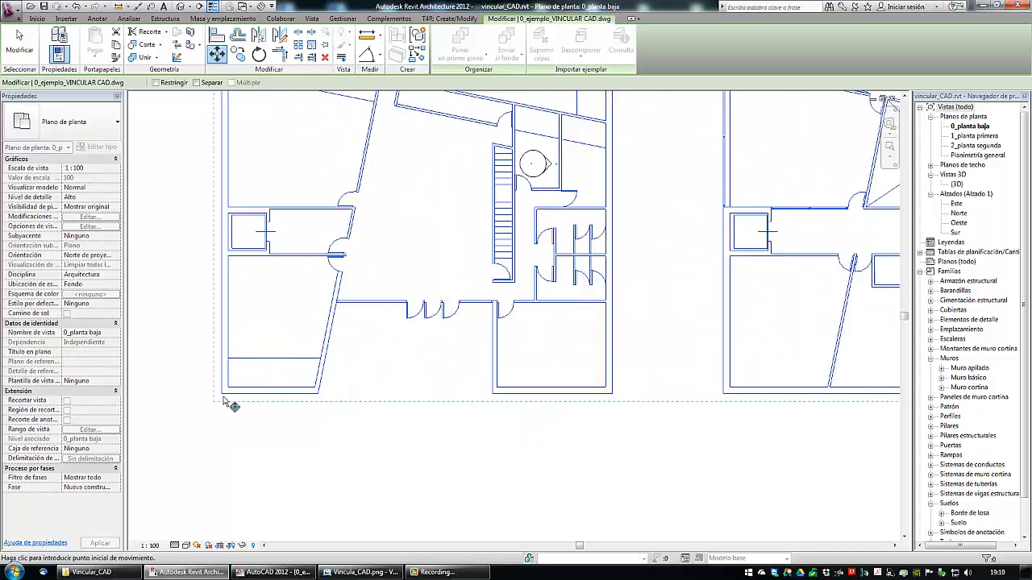
{"action": "left_click", "coordinate": [225, 402]}
{"action": "scroll", "coordinate": [233, 404], "scroll_direction": "down", "scroll_amount": 4}
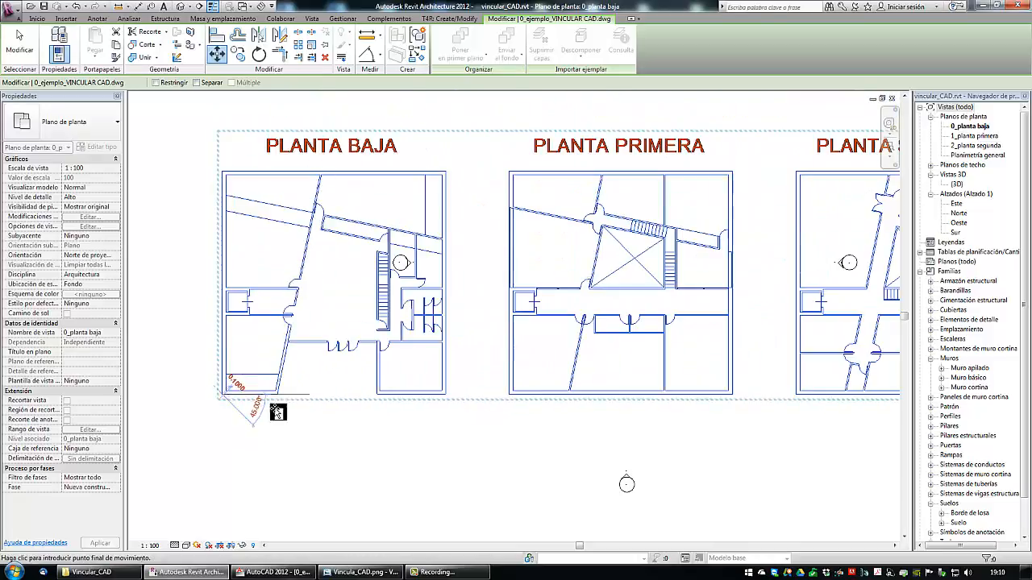
{"action": "left_click", "coordinate": [512, 401]}
{"action": "scroll", "coordinate": [315, 428], "scroll_direction": "down", "scroll_amount": 3}
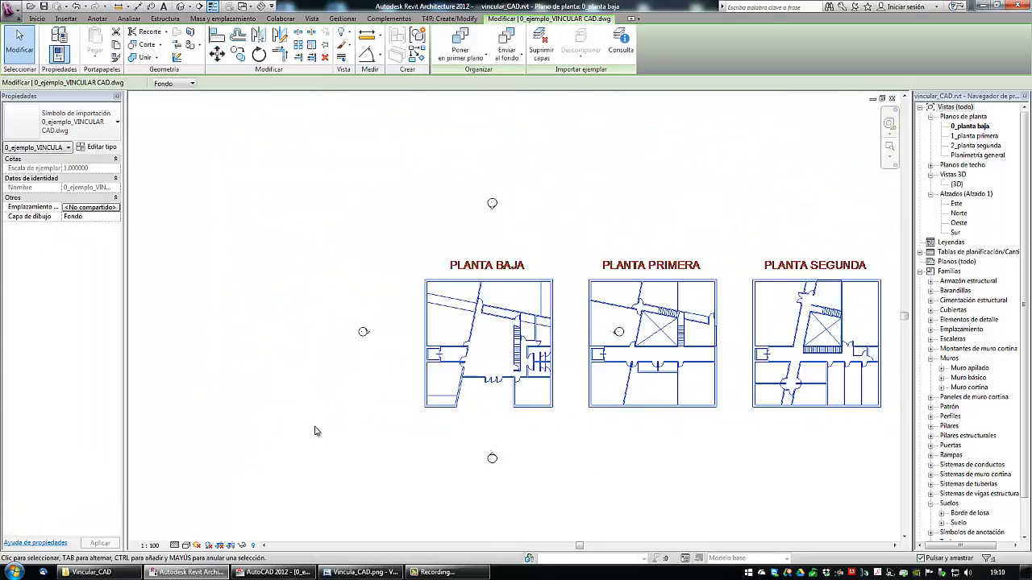
{"action": "left_click", "coordinate": [589, 468]}
Copy the linked drawing to the clipboard and paste it aligned into the floor plan views 1_planta primera and 2_planta segunda.
{"action": "scroll", "coordinate": [613, 472], "scroll_direction": "down", "scroll_amount": 2}
{"action": "scroll", "coordinate": [604, 459], "scroll_direction": "up", "scroll_amount": 1}
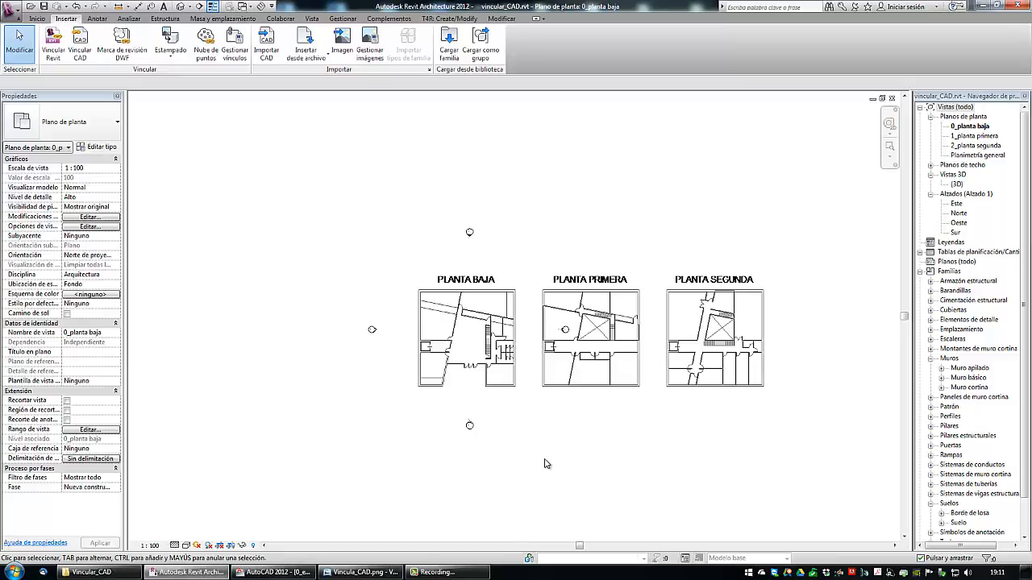
{"action": "scroll", "coordinate": [545, 464], "scroll_direction": "down", "scroll_amount": 1}
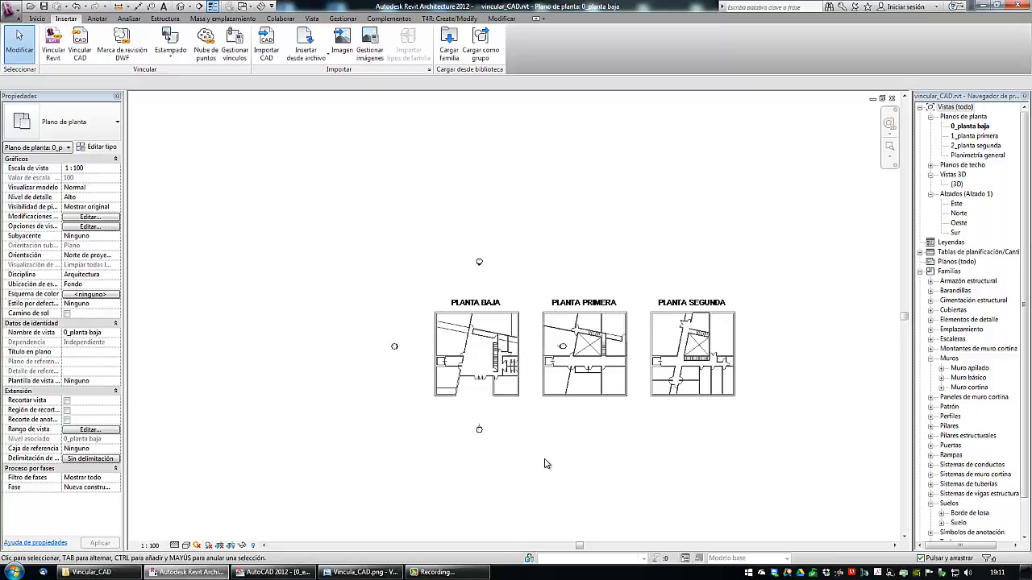
{"action": "left_click", "coordinate": [558, 368]}
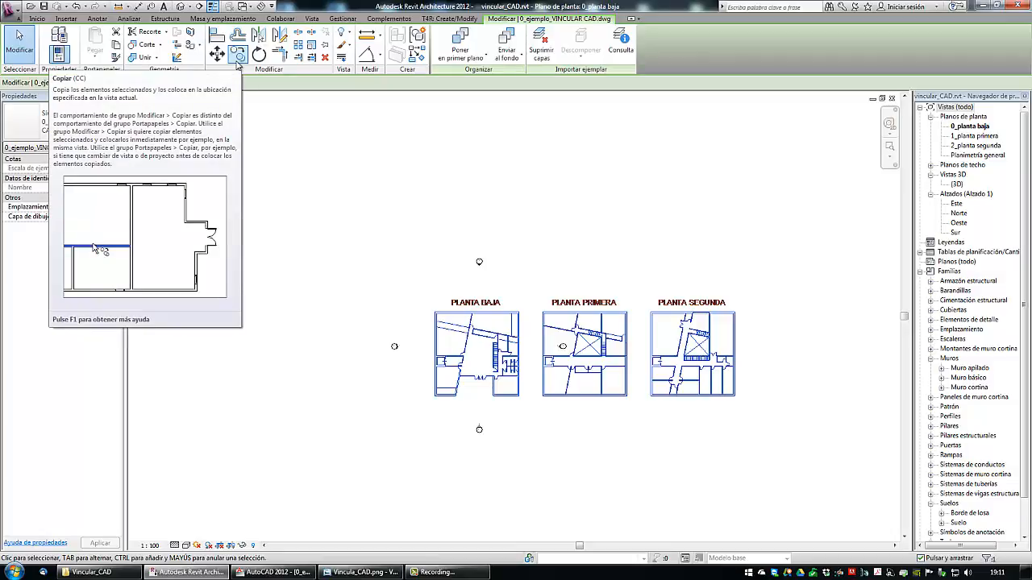
{"action": "left_click", "coordinate": [116, 46]}
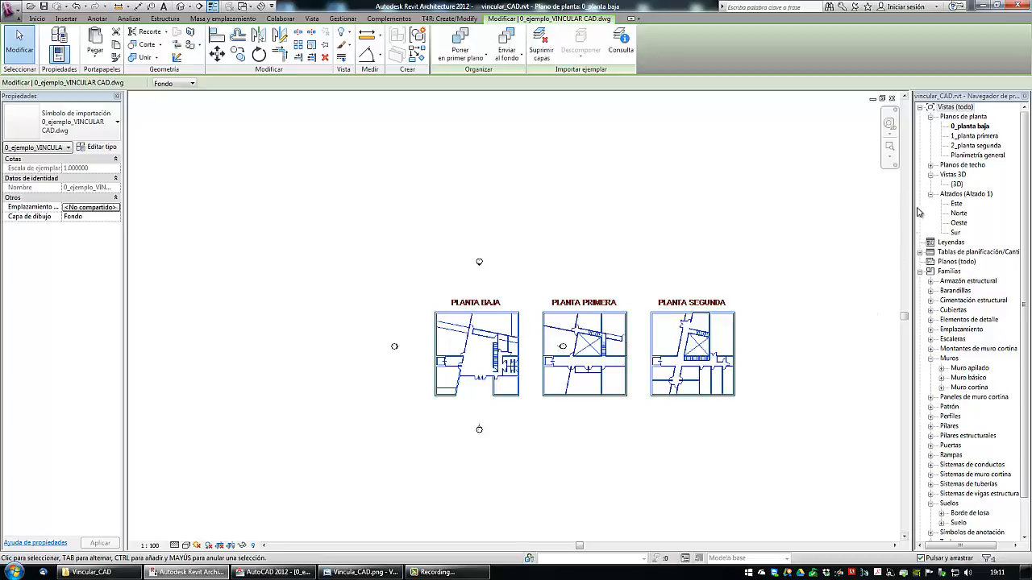
{"action": "left_click", "coordinate": [95, 63]}
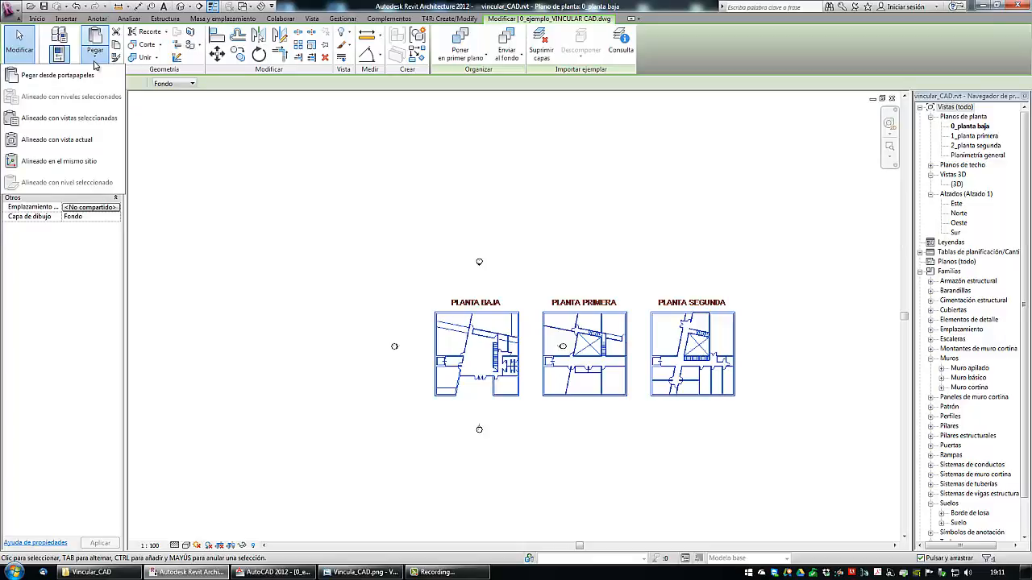
{"action": "left_click", "coordinate": [100, 123]}
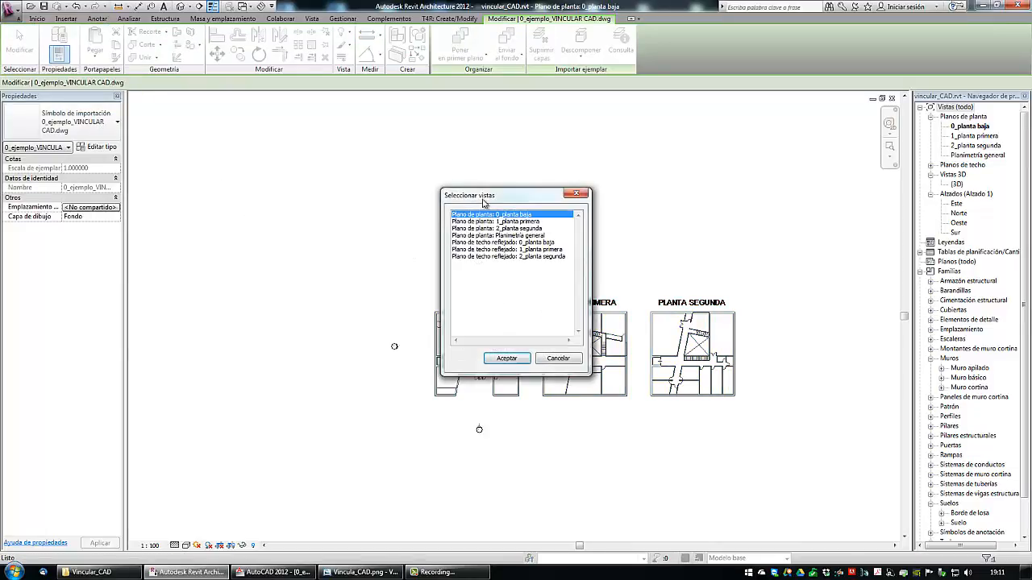
{"action": "left_click_drag", "start_coordinate": [493, 200], "coordinate": [735, 153]}
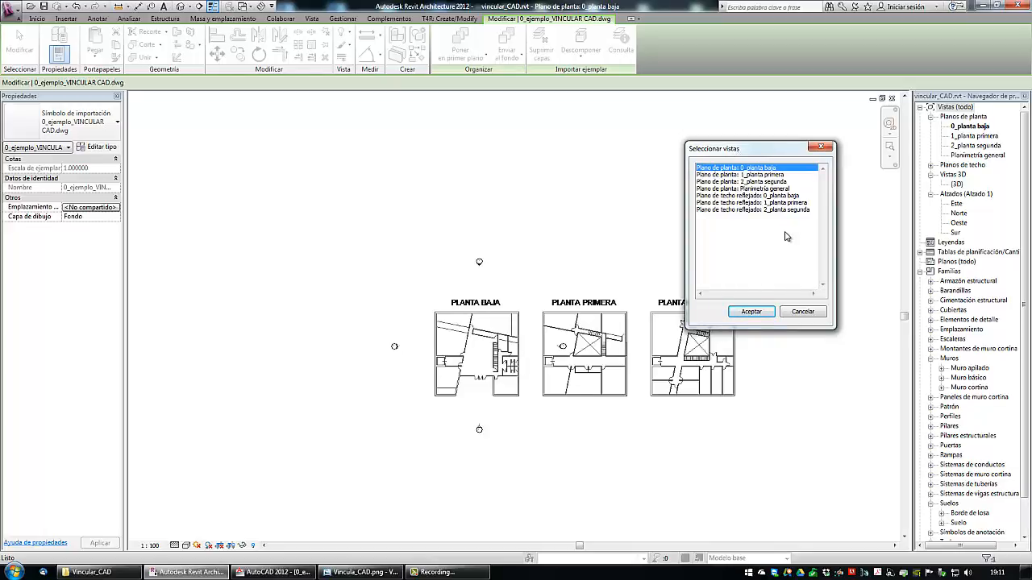
{"action": "left_click", "coordinate": [770, 175]}
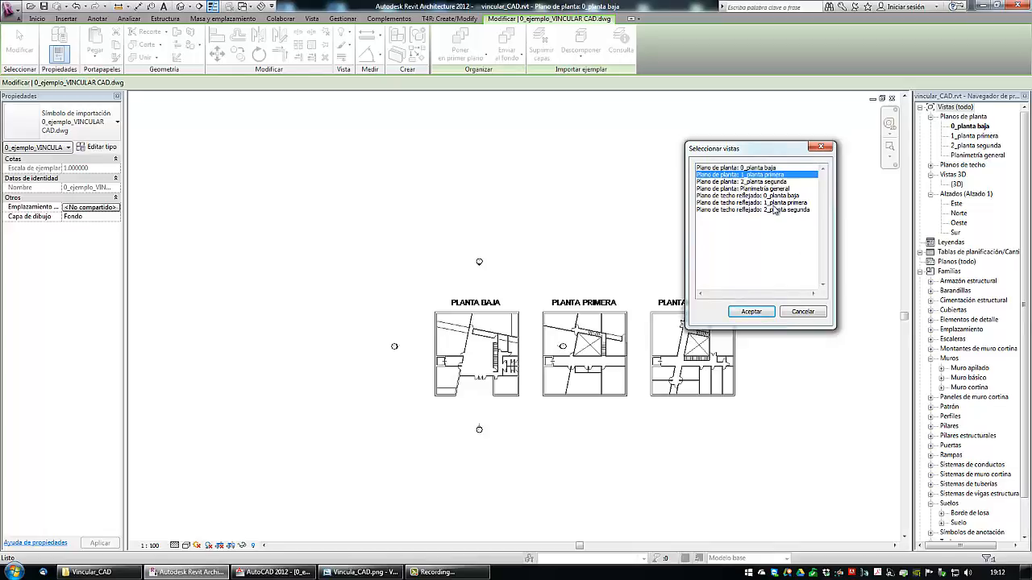
{"action": "left_click", "coordinate": [762, 182], "text": "shift"}
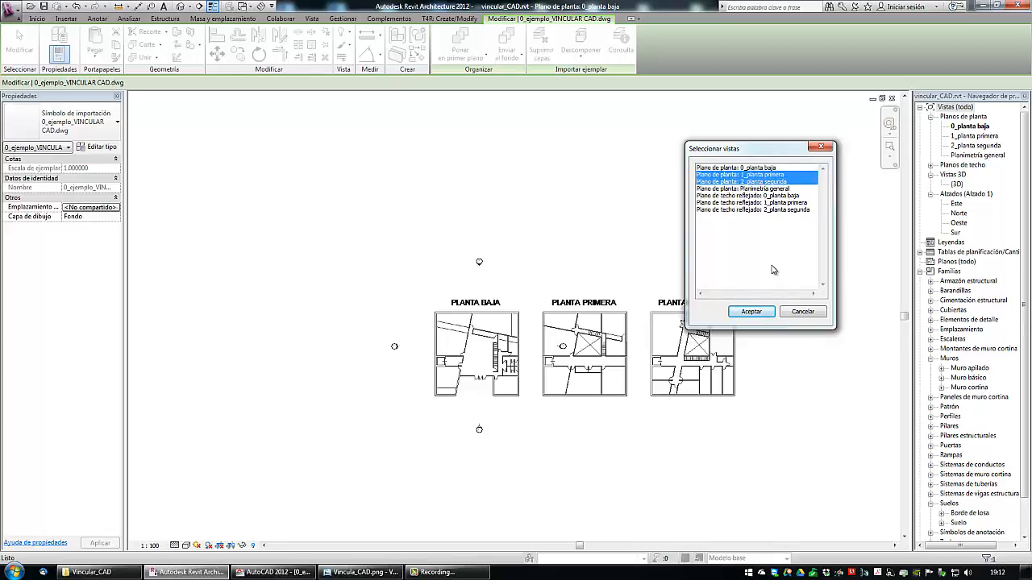
{"action": "left_click", "coordinate": [761, 313]}
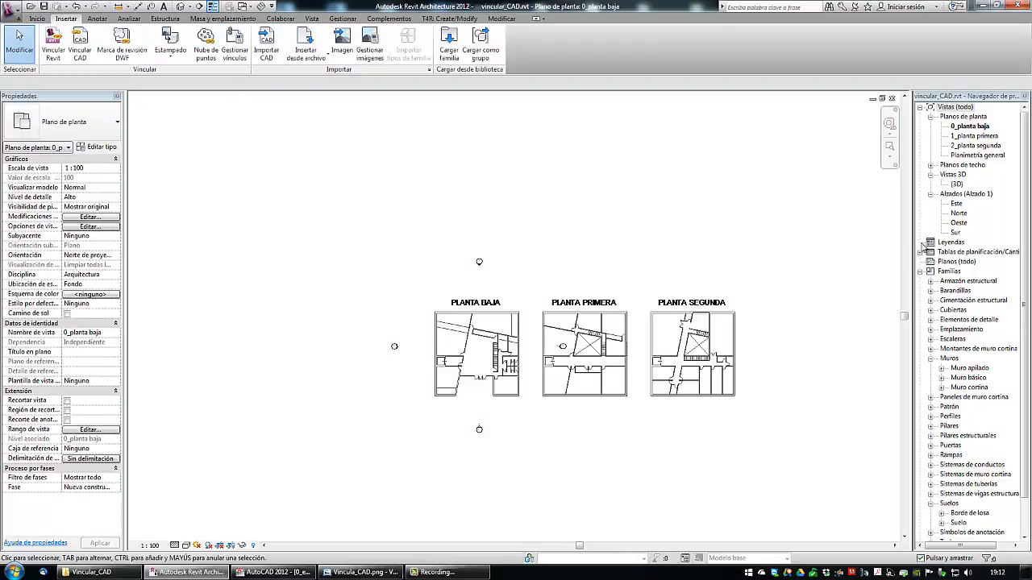
In 1_planta primera, move the linked drawing so PLANTA PRIMERA's lower-left corner lands where PLANTA BAJA's lower-left corner was.
{"action": "double_click", "coordinate": [972, 136]}
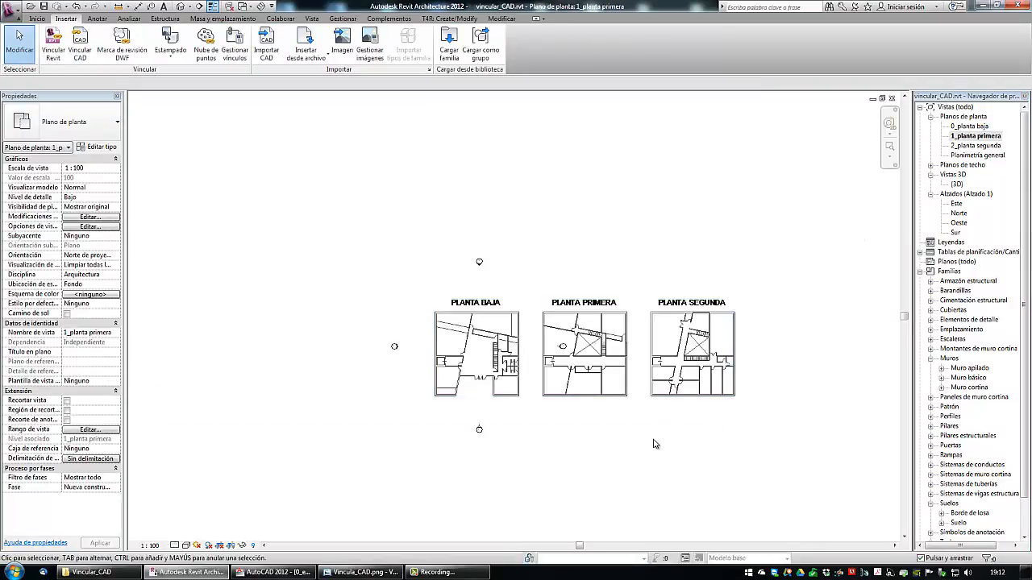
{"action": "left_click", "coordinate": [626, 373]}
{"action": "left_click", "coordinate": [217, 53]}
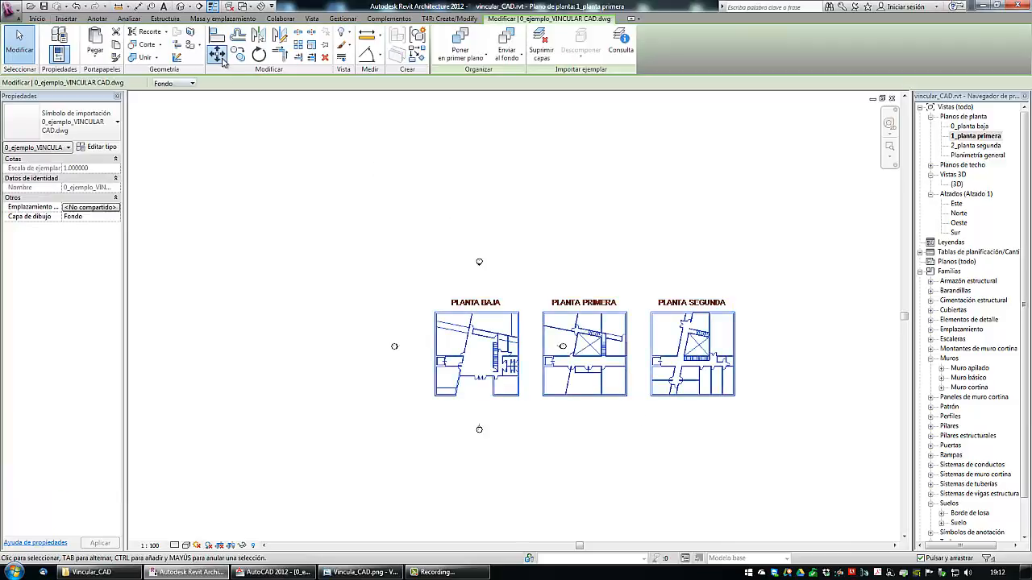
{"action": "scroll", "coordinate": [541, 420], "scroll_direction": "up", "scroll_amount": 5}
{"action": "left_click", "coordinate": [558, 375]}
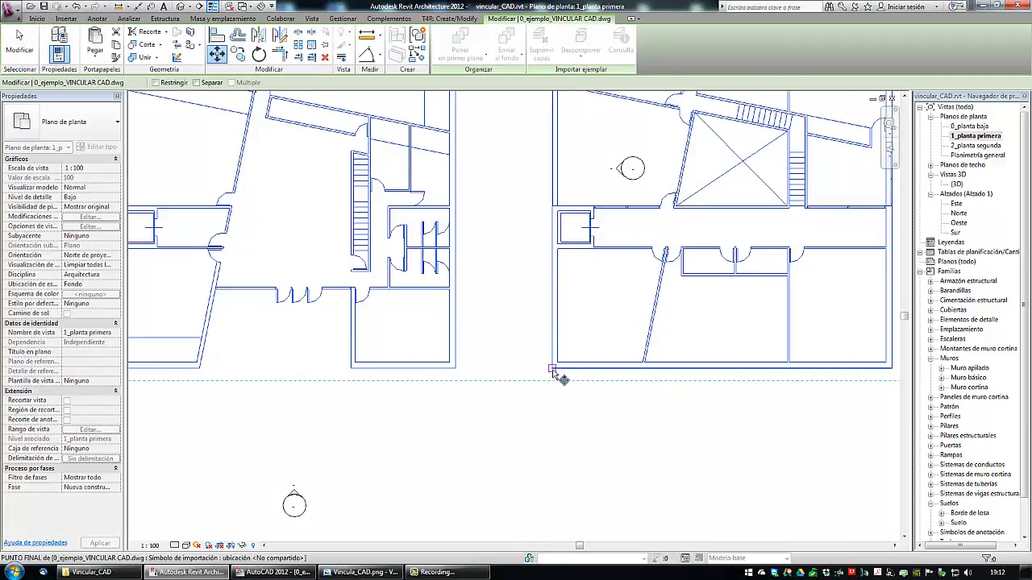
{"action": "scroll", "coordinate": [554, 372], "scroll_direction": "down", "scroll_amount": 5}
{"action": "scroll", "coordinate": [337, 374], "scroll_direction": "up", "scroll_amount": 3}
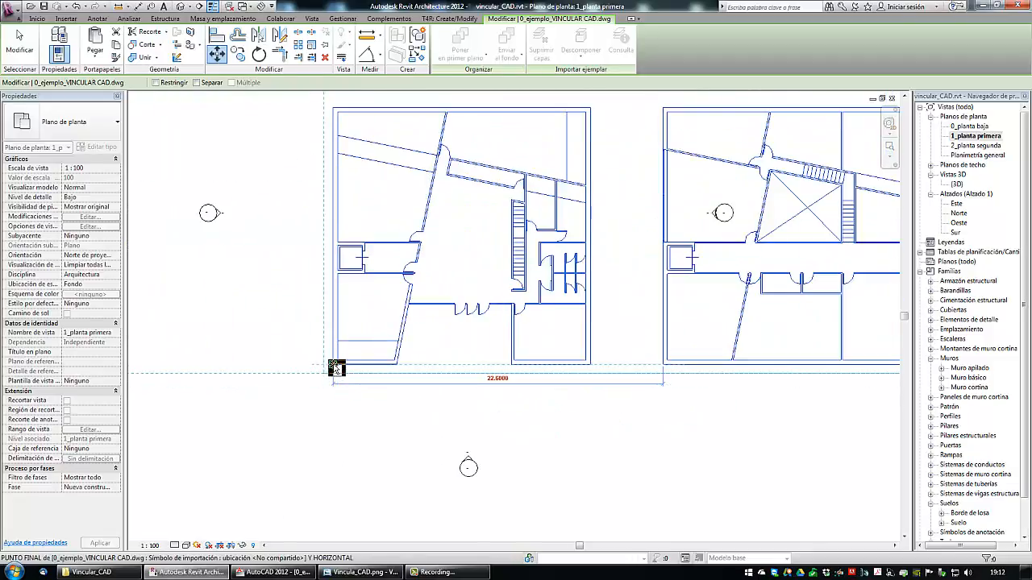
{"action": "left_click", "coordinate": [334, 366]}
{"action": "scroll", "coordinate": [329, 434], "scroll_direction": "down", "scroll_amount": 5}
{"action": "key", "text": "Escape"}
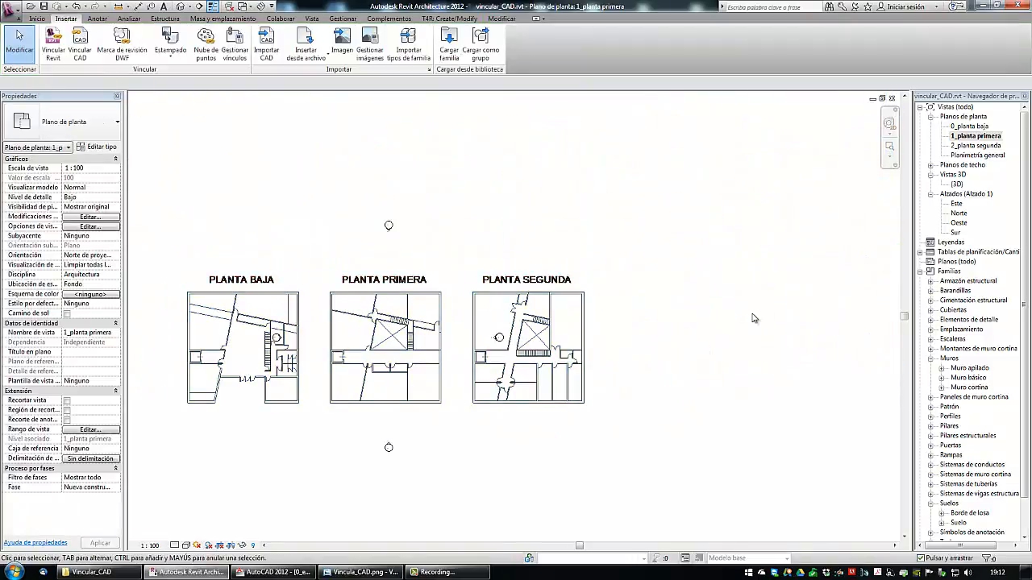
In 2_planta segunda, move the linked drawing so PLANTA SEGUNDA's lower-left corner lands where PLANTA BAJA's lower-left corner was.
{"action": "double_click", "coordinate": [964, 145]}
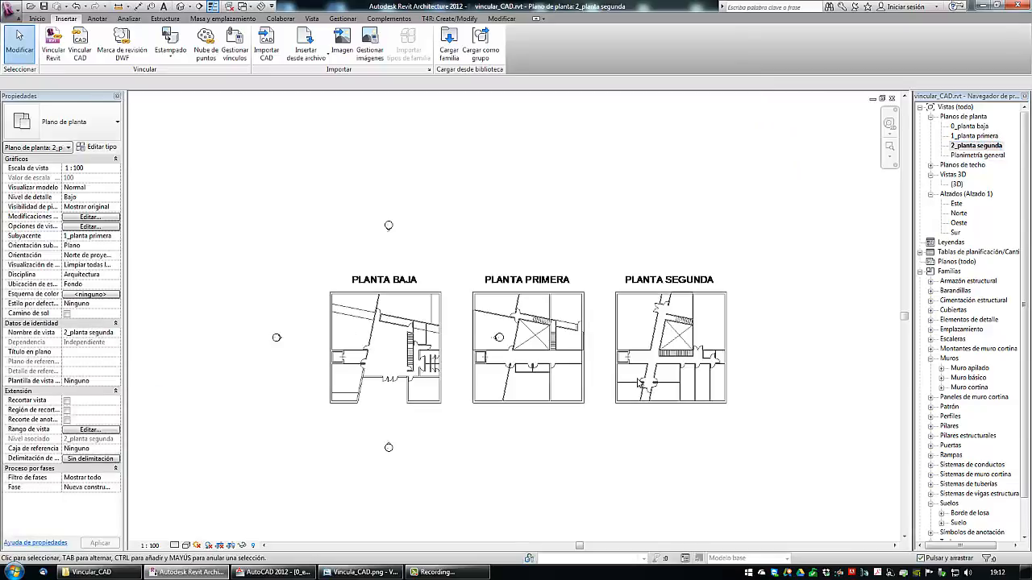
{"action": "left_click", "coordinate": [658, 362]}
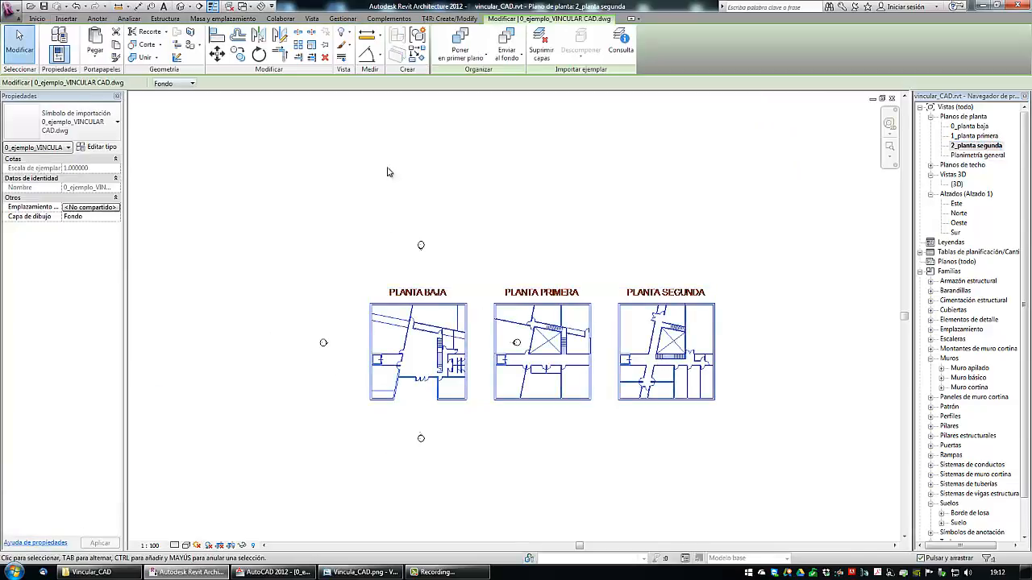
{"action": "left_click", "coordinate": [217, 53]}
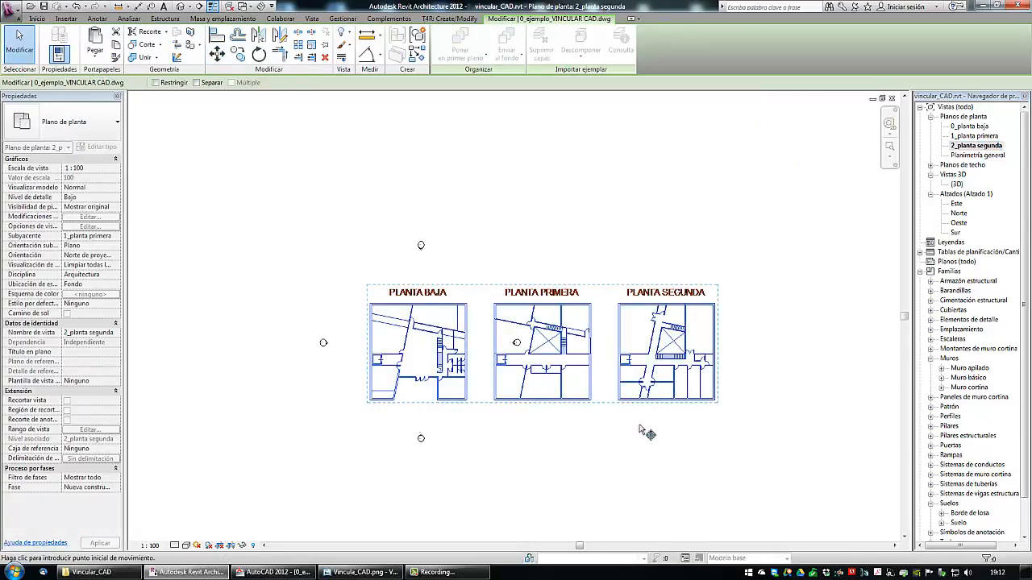
{"action": "scroll", "coordinate": [638, 421], "scroll_direction": "up", "scroll_amount": 3}
{"action": "scroll", "coordinate": [624, 400], "scroll_direction": "up", "scroll_amount": 3}
{"action": "left_click", "coordinate": [576, 364]}
{"action": "scroll", "coordinate": [576, 365], "scroll_direction": "down", "scroll_amount": 5}
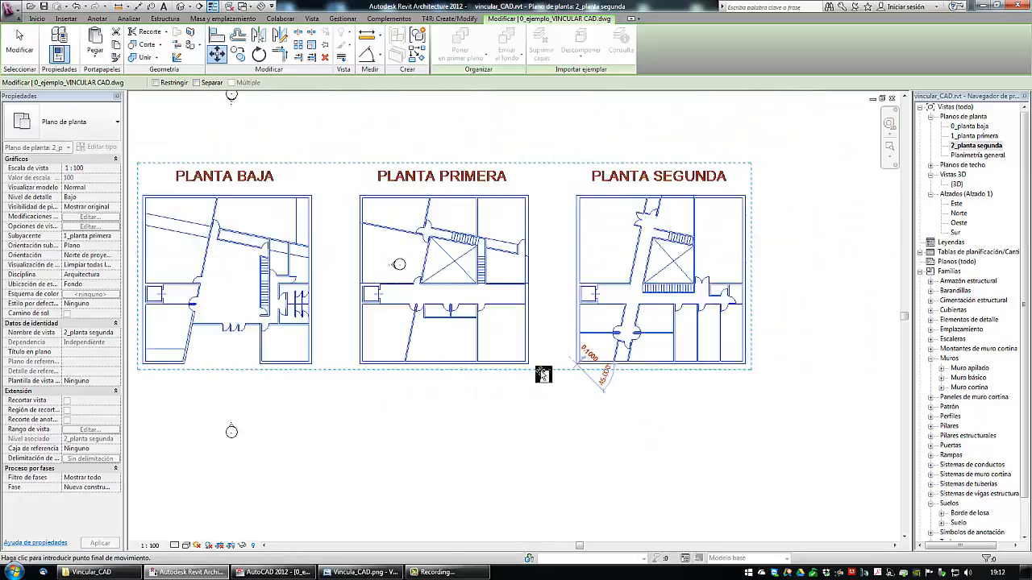
{"action": "scroll", "coordinate": [296, 391], "scroll_direction": "up", "scroll_amount": 3}
{"action": "left_click", "coordinate": [292, 365]}
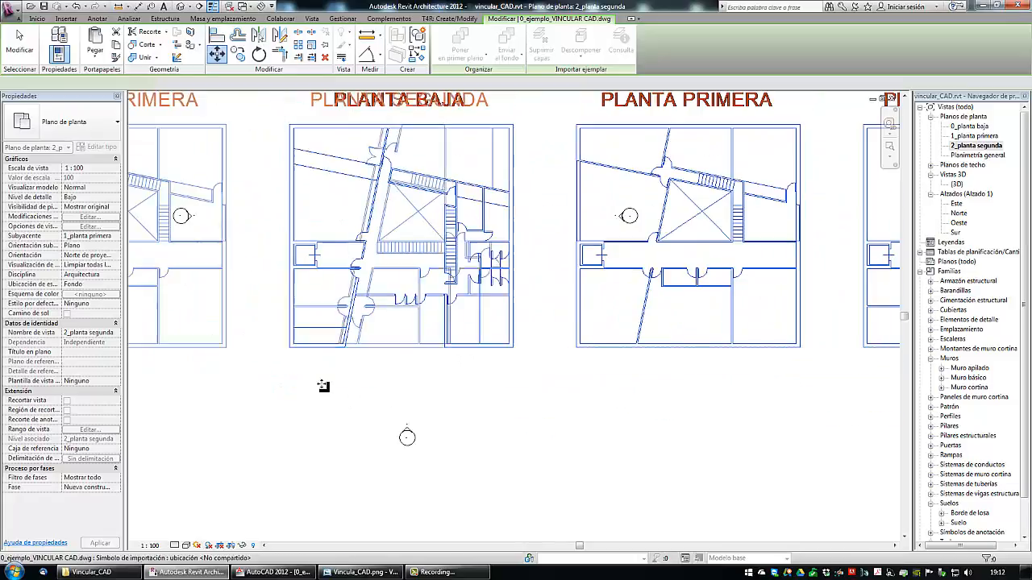
{"action": "scroll", "coordinate": [322, 384], "scroll_direction": "down", "scroll_amount": 3}
{"action": "left_click", "coordinate": [449, 398]}
{"action": "scroll", "coordinate": [532, 398], "scroll_direction": "down", "scroll_amount": 2}
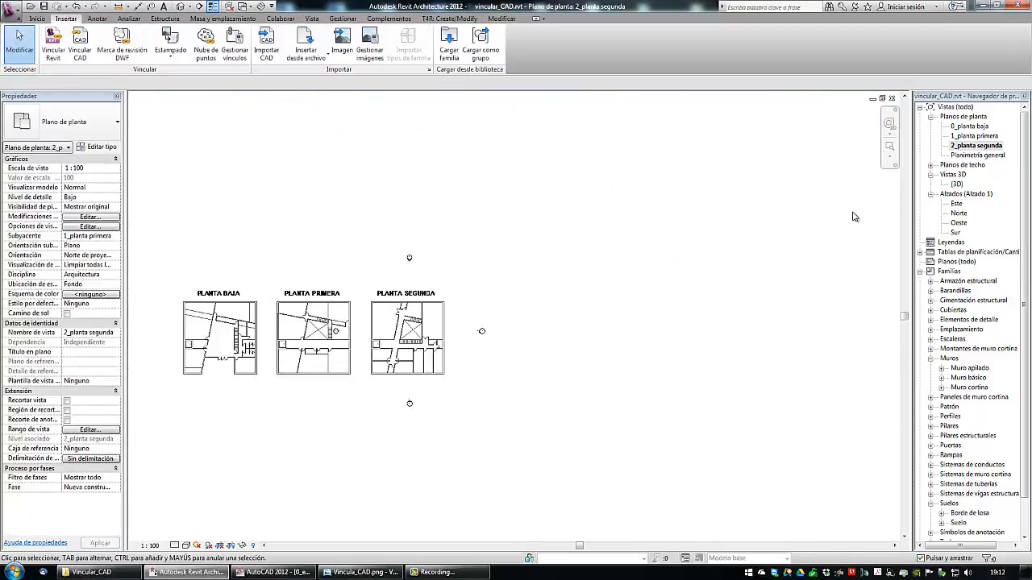
Compare the linked drawing's position in the three floor plan views and return to the PLANTA BAJA plan in 0_planta baja.
{"action": "double_click", "coordinate": [967, 126]}
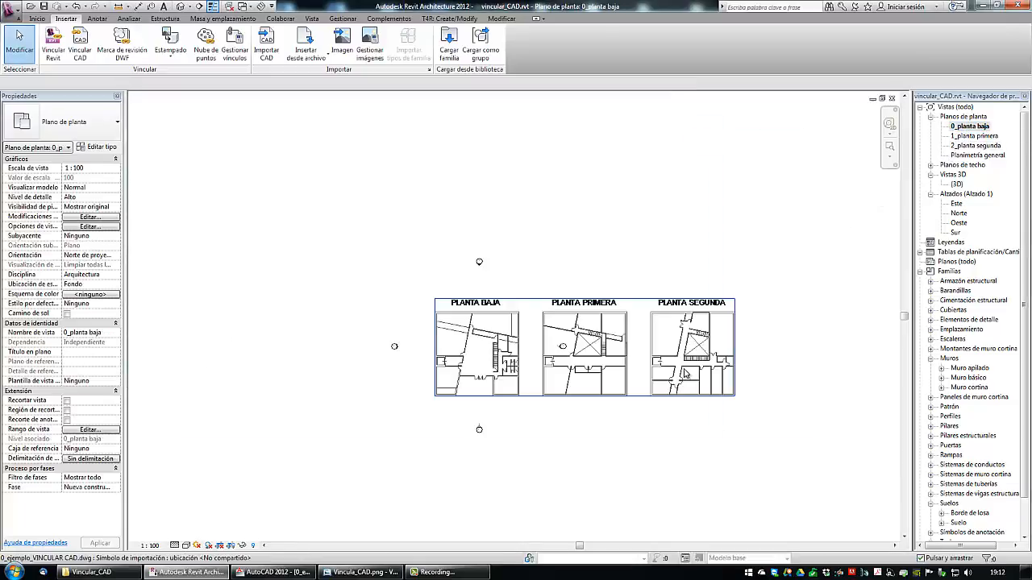
{"action": "double_click", "coordinate": [975, 136]}
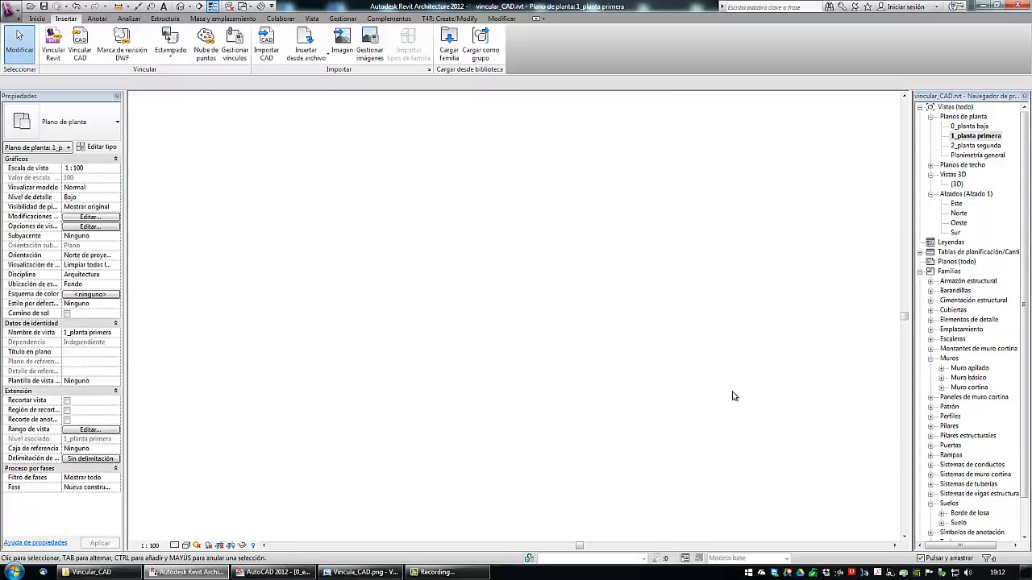
{"action": "double_click", "coordinate": [972, 146]}
{"action": "scroll", "coordinate": [706, 411], "scroll_direction": "down", "scroll_amount": 1}
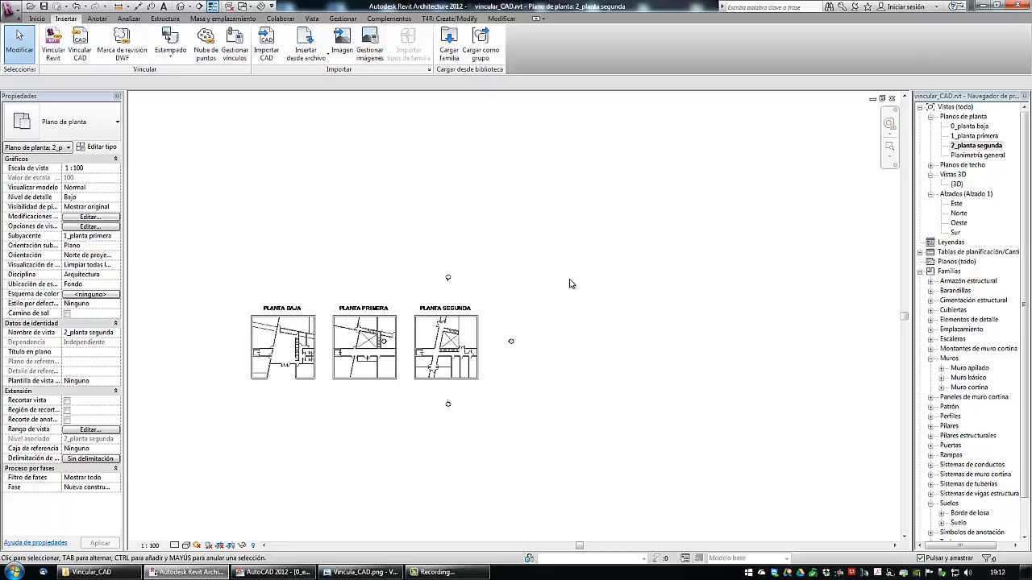
{"action": "double_click", "coordinate": [970, 127]}
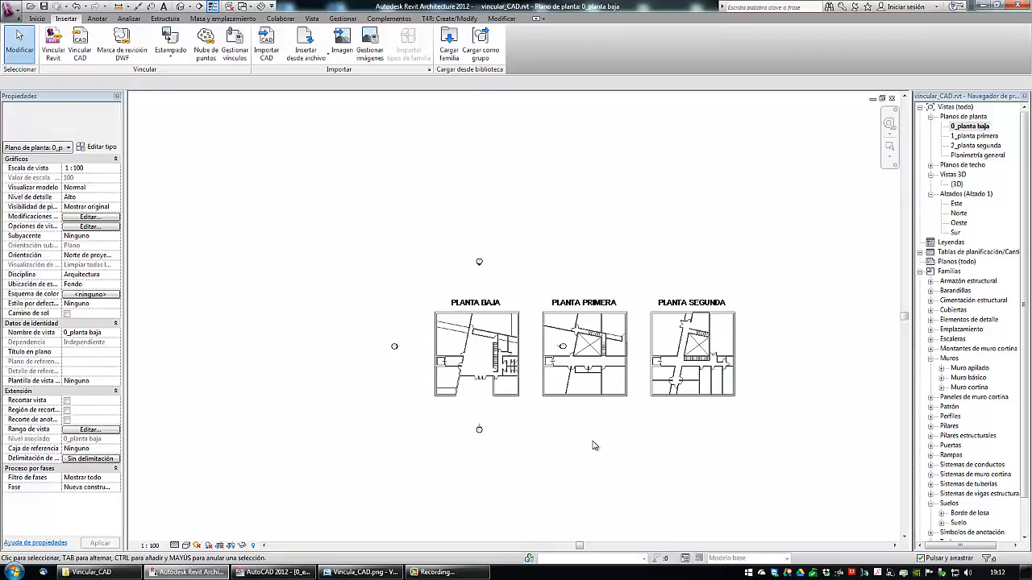
{"action": "scroll", "coordinate": [548, 234], "scroll_direction": "up", "scroll_amount": 2}
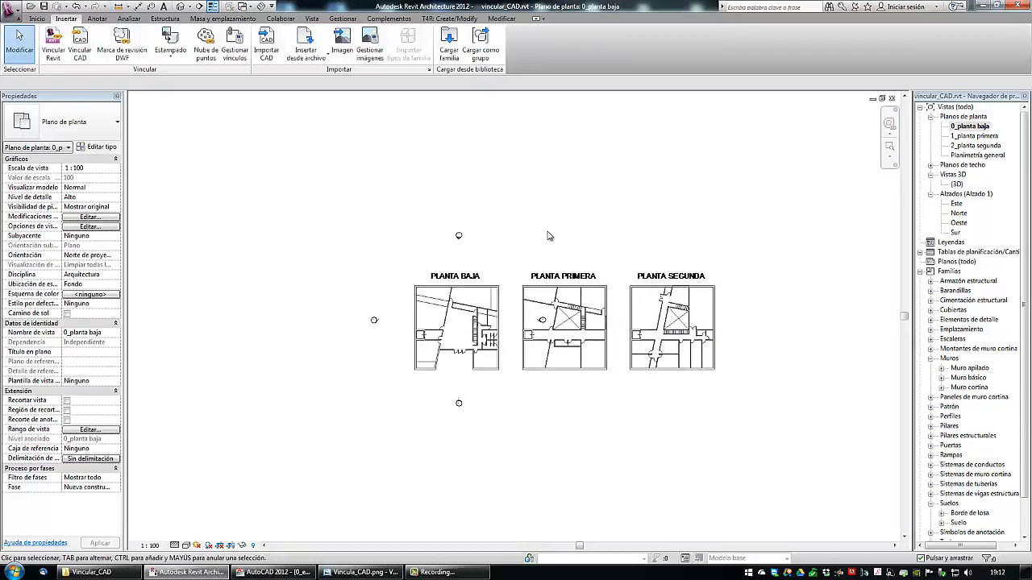
{"action": "scroll", "coordinate": [498, 453], "scroll_direction": "up", "scroll_amount": 2}
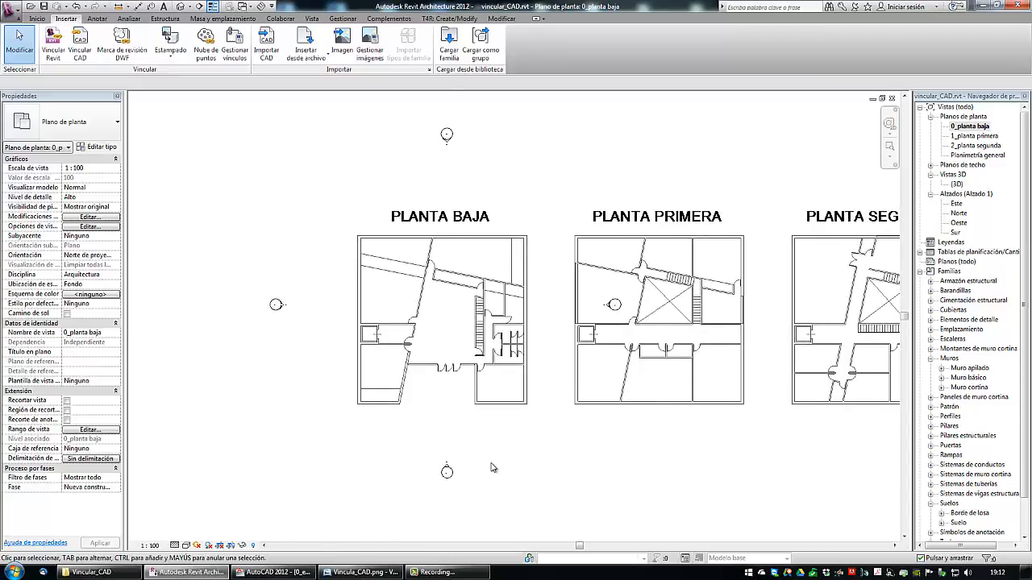
{"action": "scroll", "coordinate": [493, 468], "scroll_direction": "up", "scroll_amount": 1}
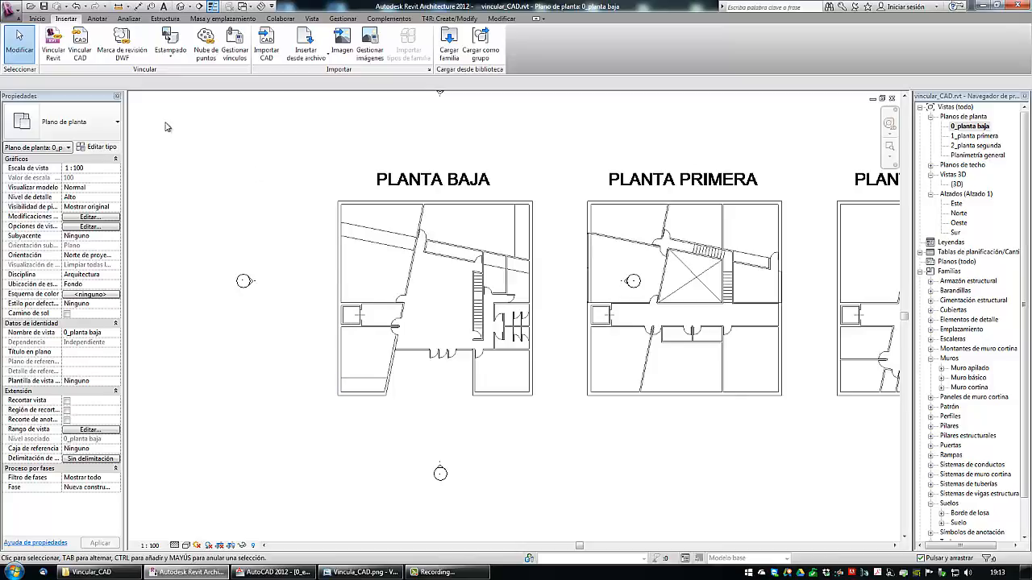
Start the Wall tool in 0_planta baja and set the base offset of new walls to -30 cm.
{"action": "left_click", "coordinate": [37, 20]}
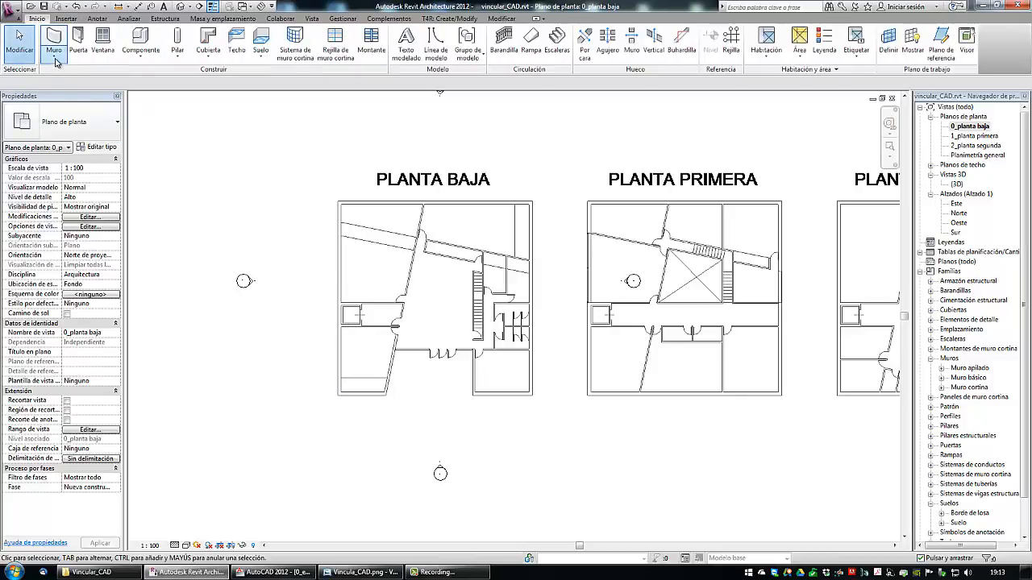
{"action": "left_click", "coordinate": [54, 55]}
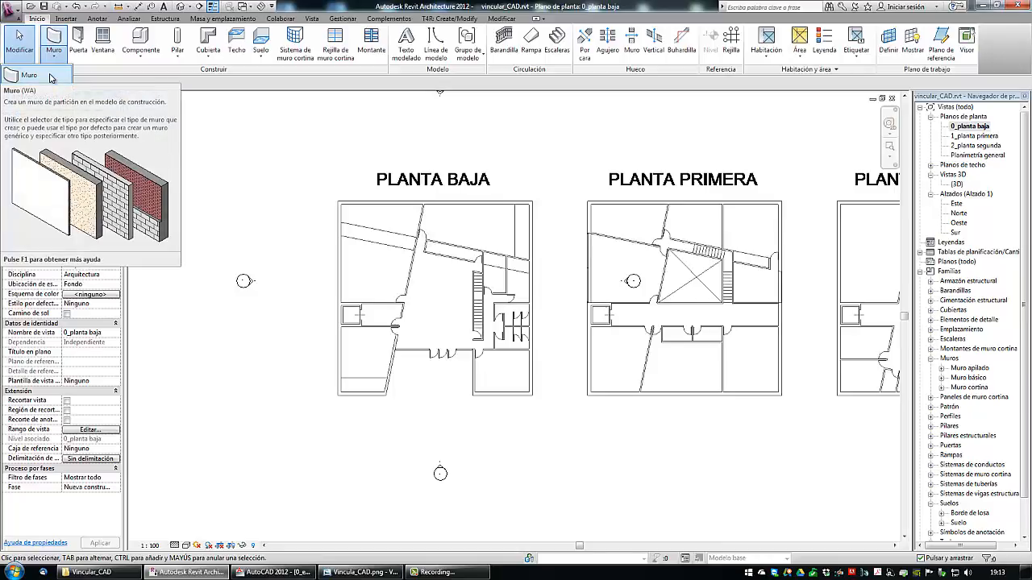
{"action": "left_click", "coordinate": [29, 75]}
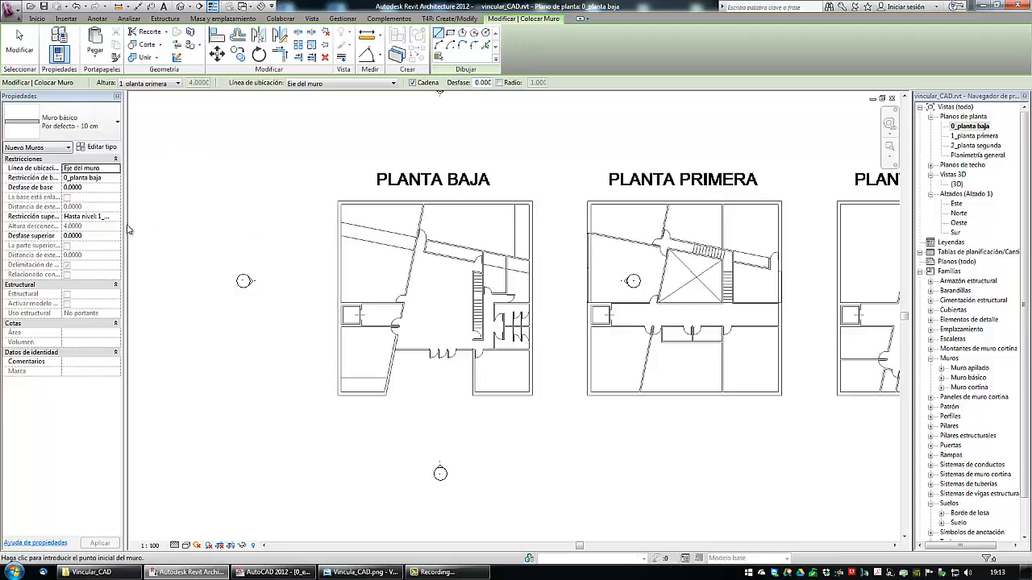
{"action": "left_click", "coordinate": [88, 188]}
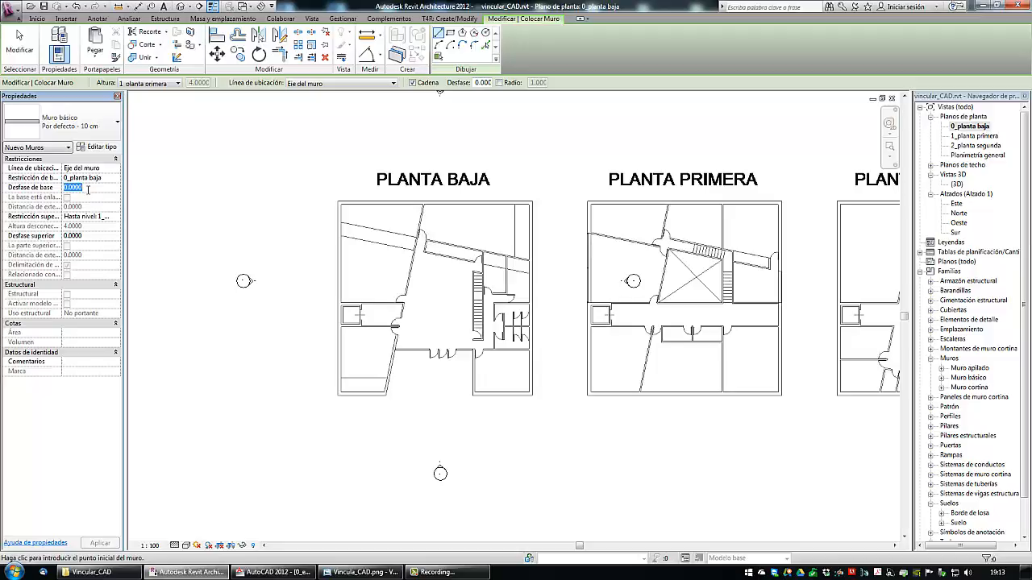
{"action": "type", "text": "-30cm"}
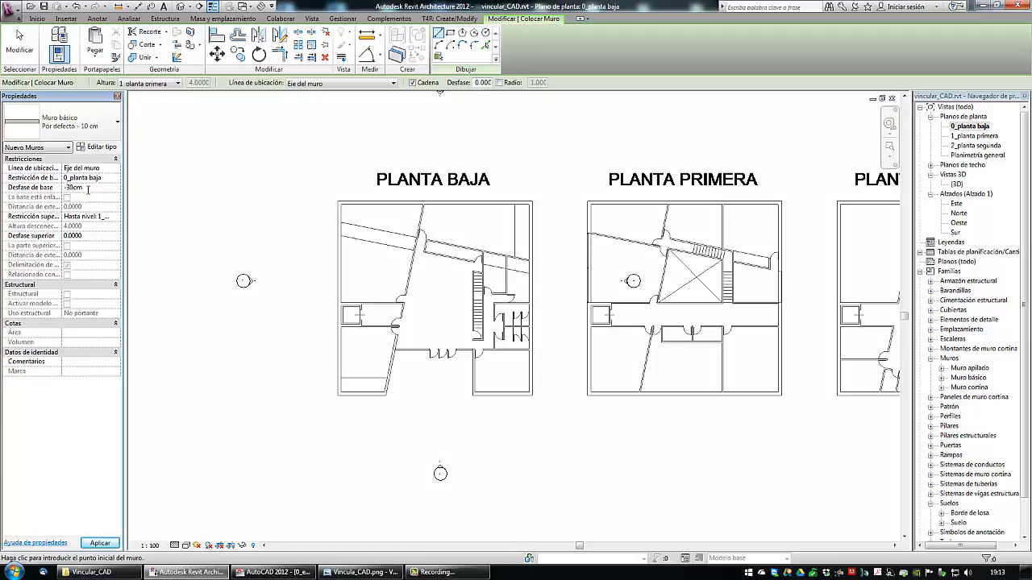
{"action": "left_click", "coordinate": [116, 218]}
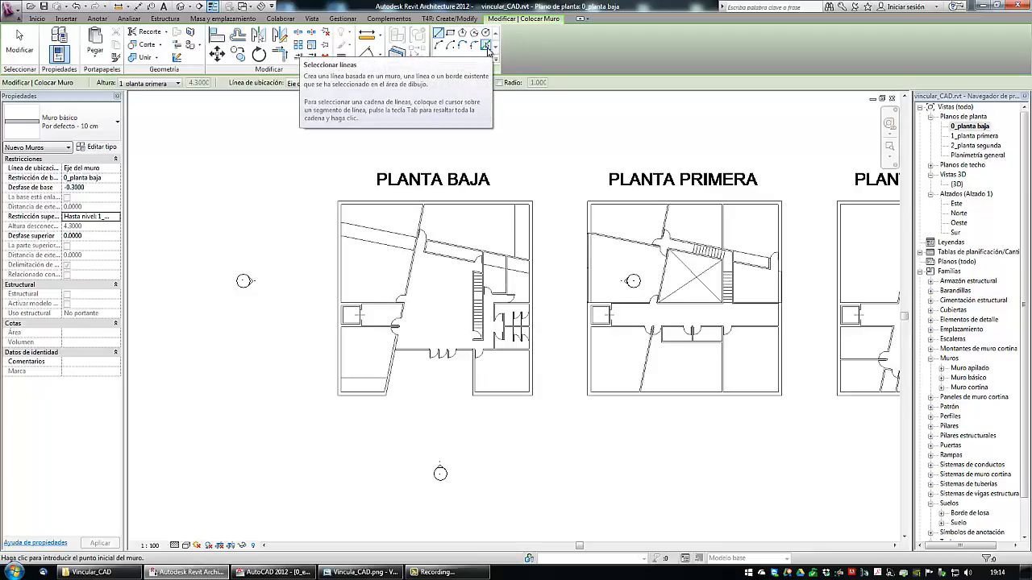
Set walls to be created by picking lines, with location line Cara de acabado: Exterior and type Por defecto - 30 cm.
{"action": "left_click", "coordinate": [487, 46]}
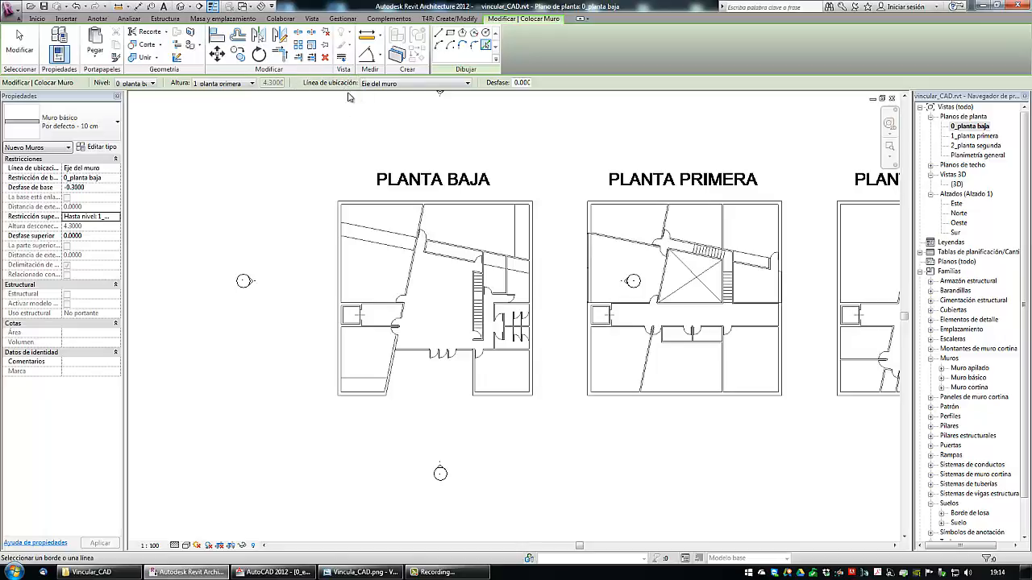
{"action": "left_click", "coordinate": [415, 85]}
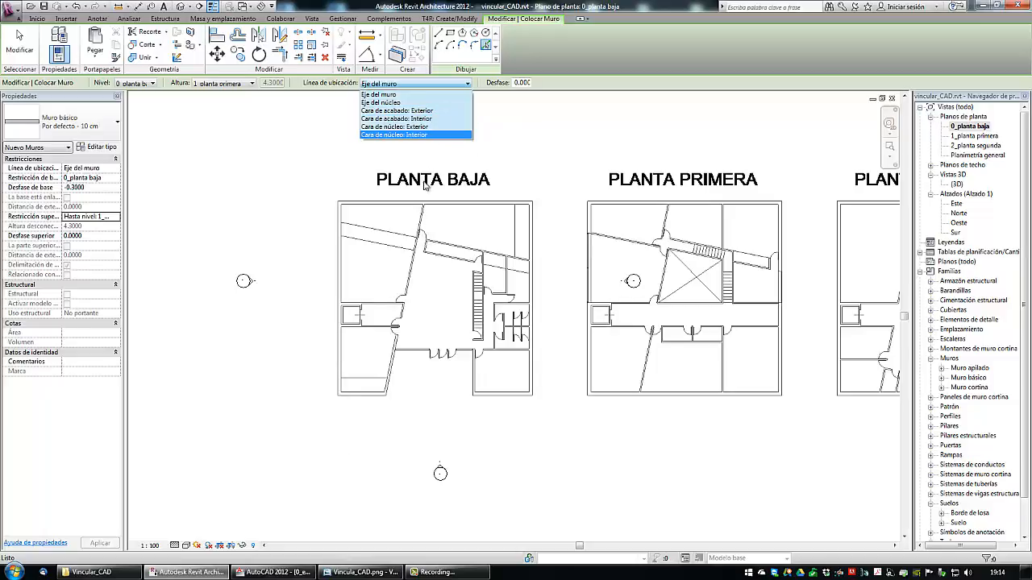
{"action": "left_click", "coordinate": [417, 112]}
{"action": "scroll", "coordinate": [357, 373], "scroll_direction": "up", "scroll_amount": 5}
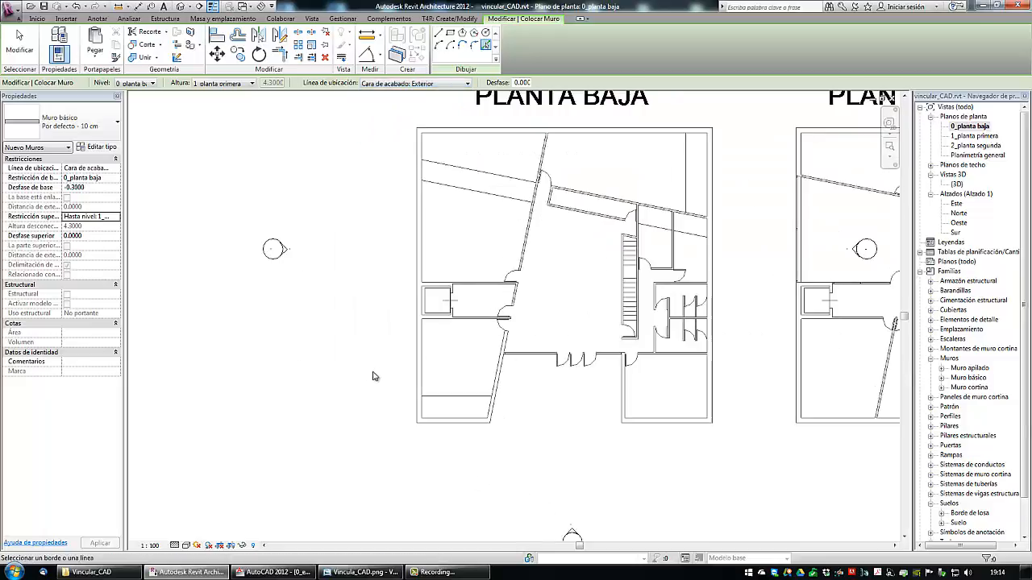
{"action": "scroll", "coordinate": [387, 375], "scroll_direction": "up", "scroll_amount": 1}
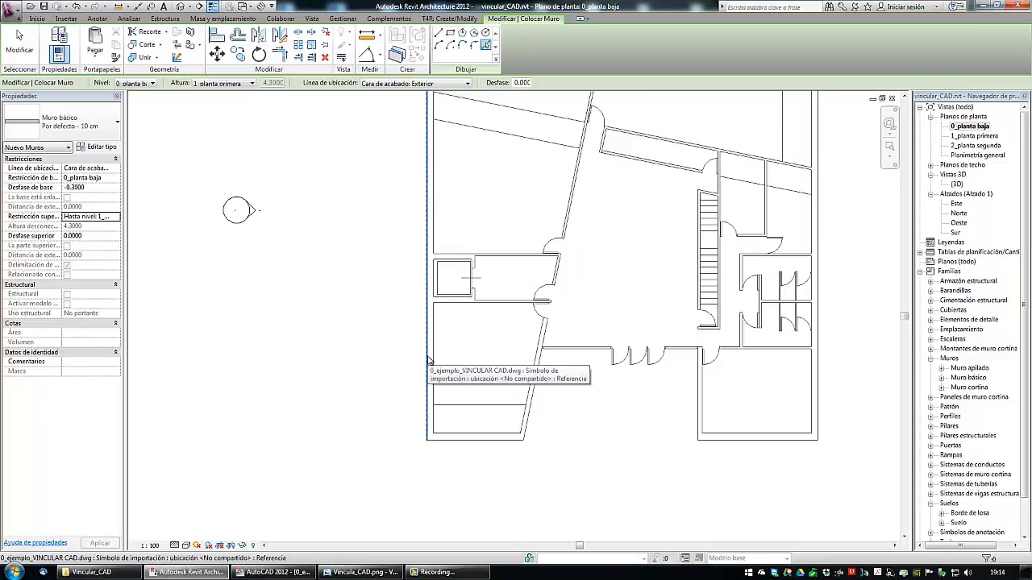
{"action": "left_click", "coordinate": [95, 127]}
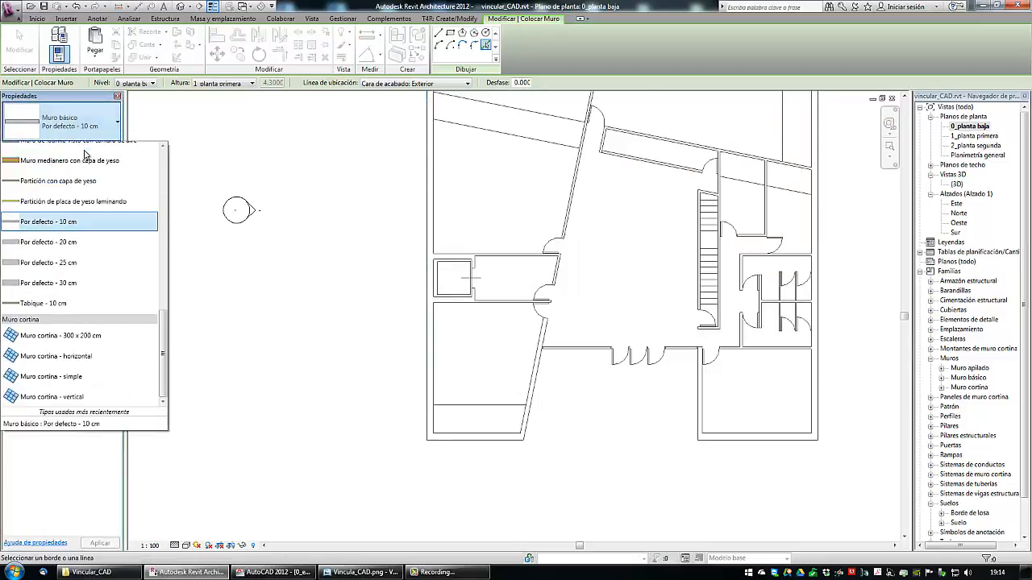
{"action": "left_click", "coordinate": [81, 296]}
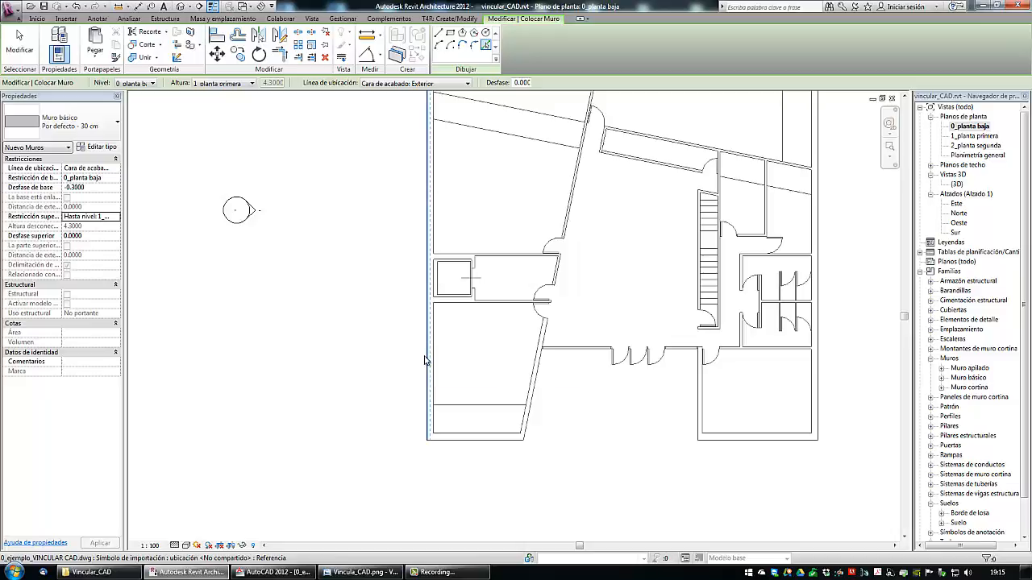
Create the PLANTA BAJA exterior walls from the linked drawing's outer left, right, top and two separate bottom lines.
{"action": "left_click", "coordinate": [428, 362]}
{"action": "middle_click_drag", "start_coordinate": [382, 399], "coordinate": [301, 439]}
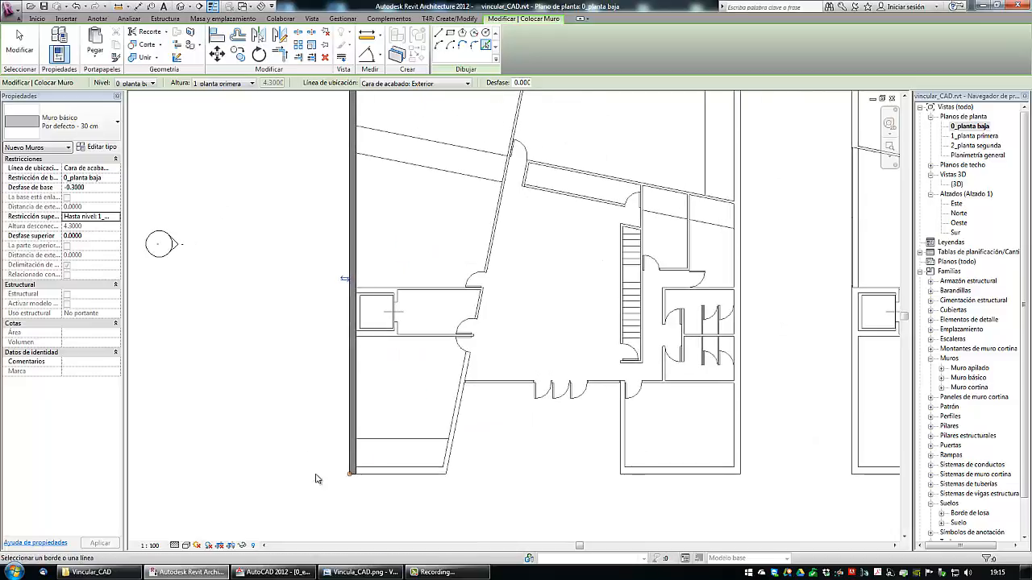
{"action": "left_click", "coordinate": [398, 479]}
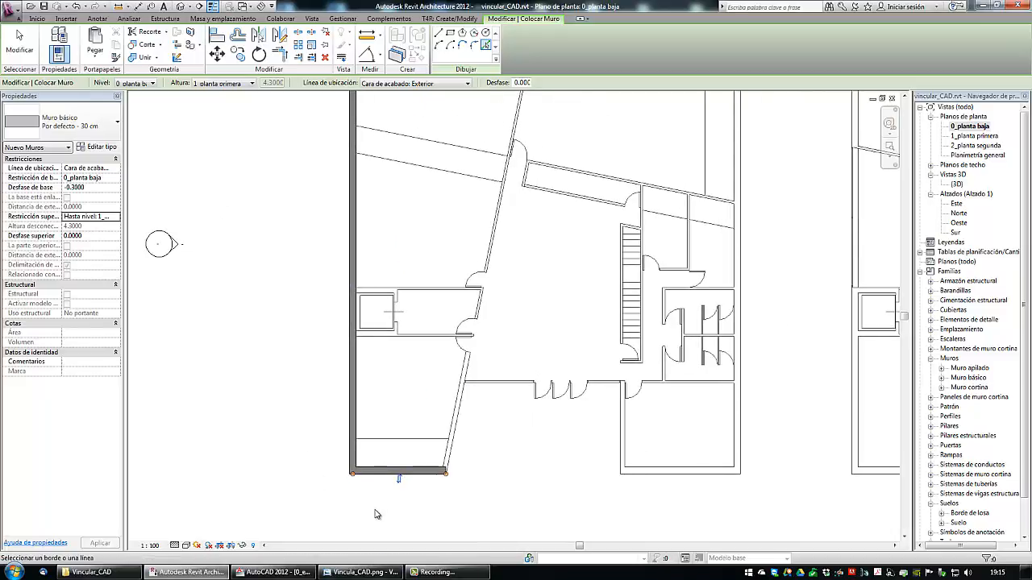
{"action": "left_click", "coordinate": [698, 479]}
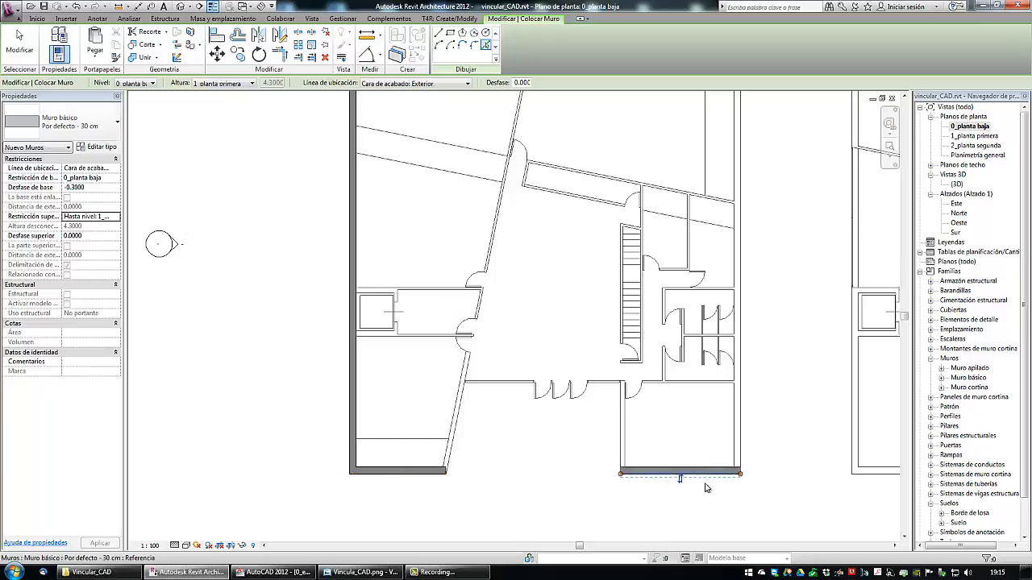
{"action": "left_click", "coordinate": [742, 451]}
{"action": "scroll", "coordinate": [692, 465], "scroll_direction": "down", "scroll_amount": 1}
{"action": "scroll", "coordinate": [691, 465], "scroll_direction": "down", "scroll_amount": 1}
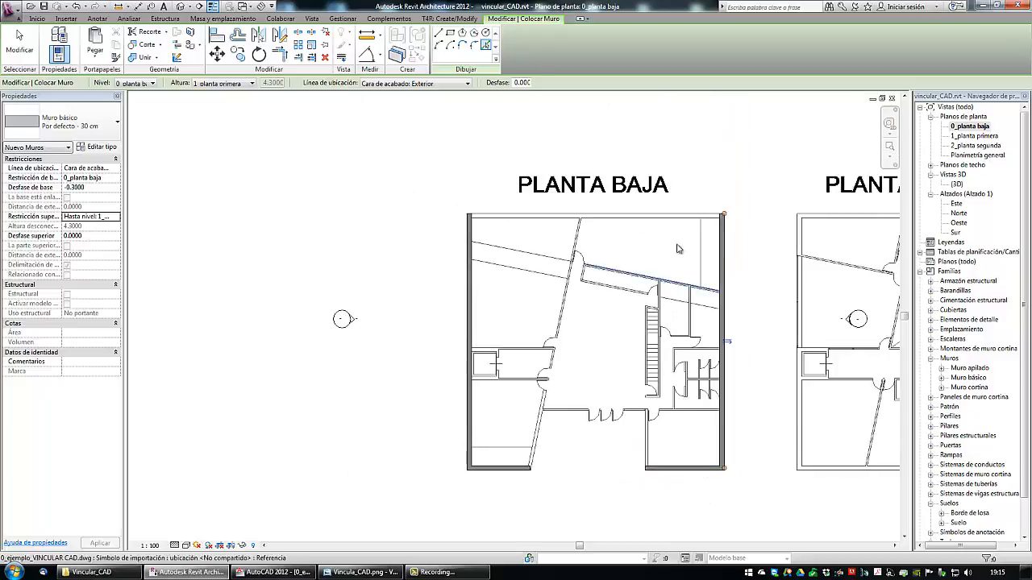
{"action": "left_click", "coordinate": [673, 214]}
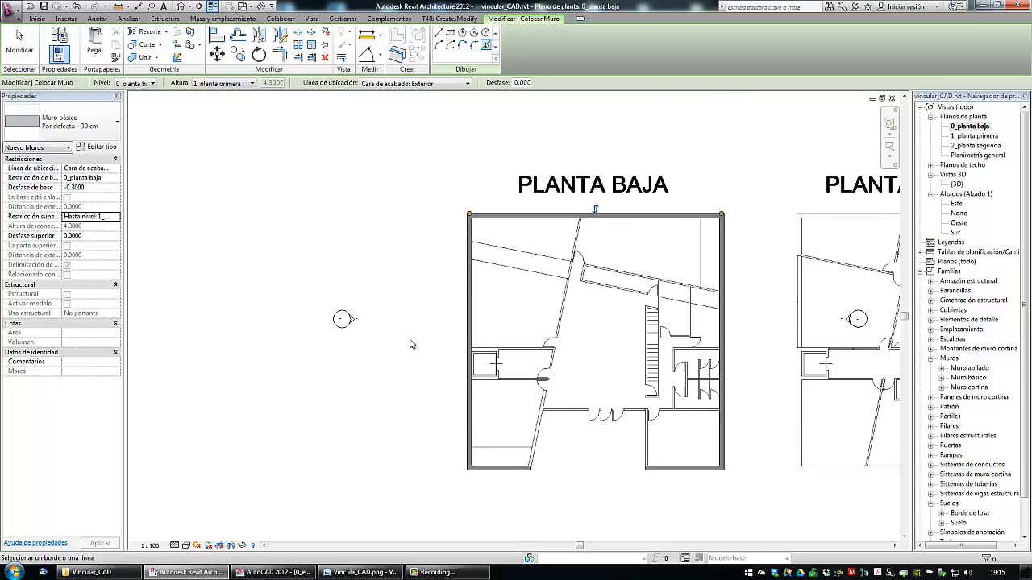
Draw a straight Por defecto - 25 cm wall along the elevator shaft's upper side, from the left exterior wall to the shaft's outer corner.
{"action": "scroll", "coordinate": [399, 320], "scroll_direction": "up", "scroll_amount": 3}
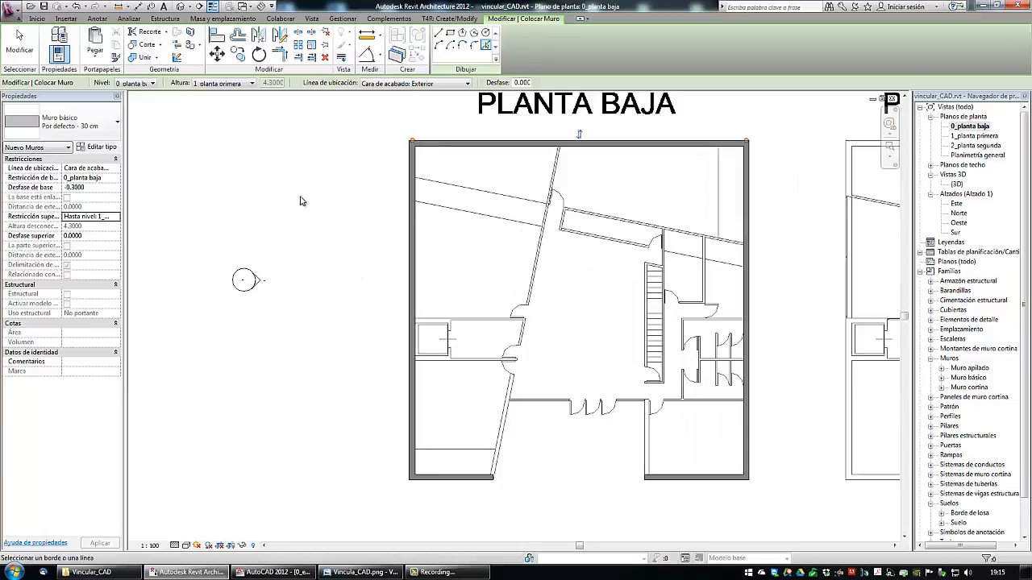
{"action": "left_click", "coordinate": [68, 134]}
{"action": "scroll", "coordinate": [429, 323], "scroll_direction": "up", "scroll_amount": 3}
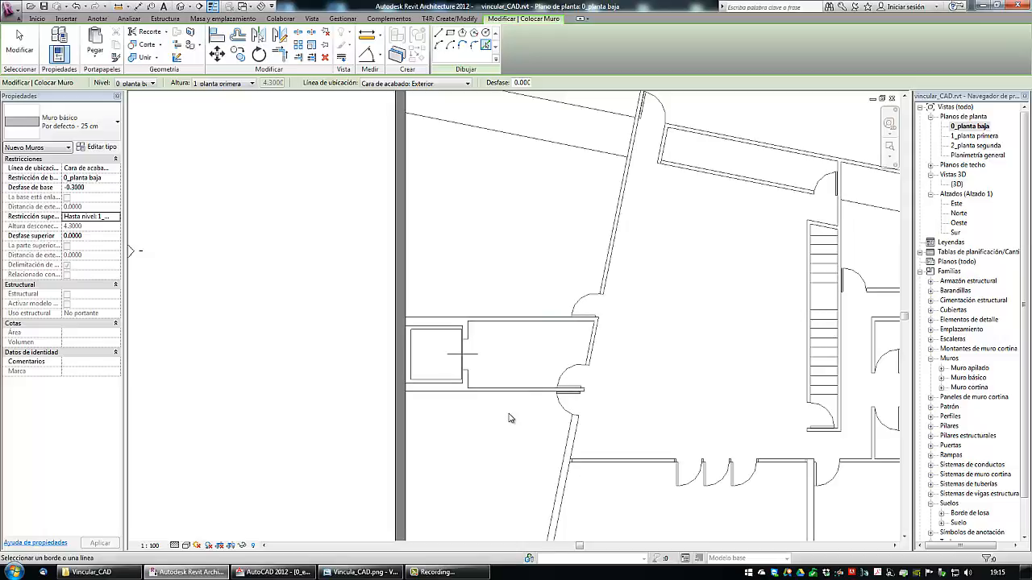
{"action": "left_click", "coordinate": [439, 35]}
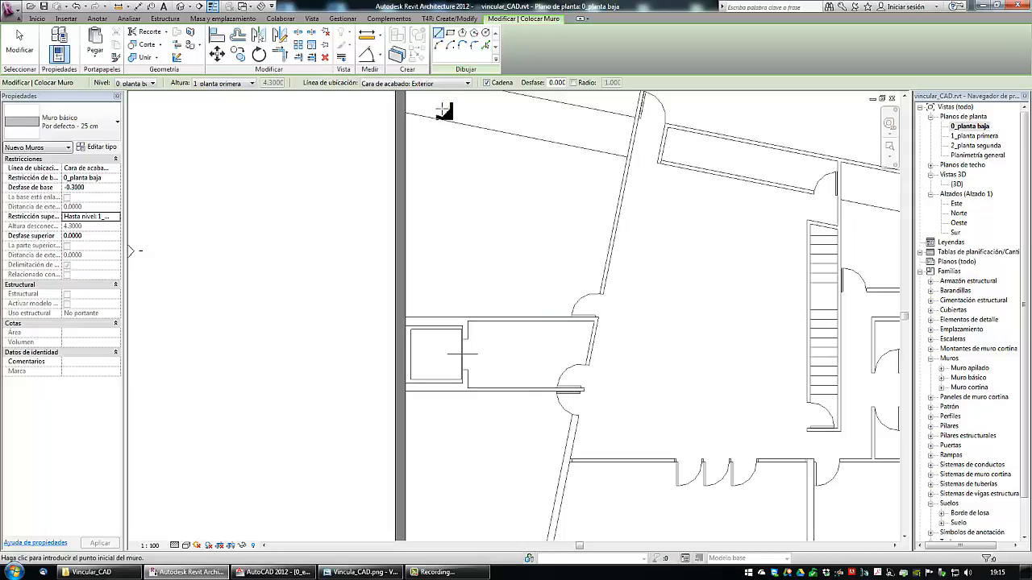
{"action": "left_click", "coordinate": [405, 316]}
{"action": "scroll", "coordinate": [430, 314], "scroll_direction": "up", "scroll_amount": 2}
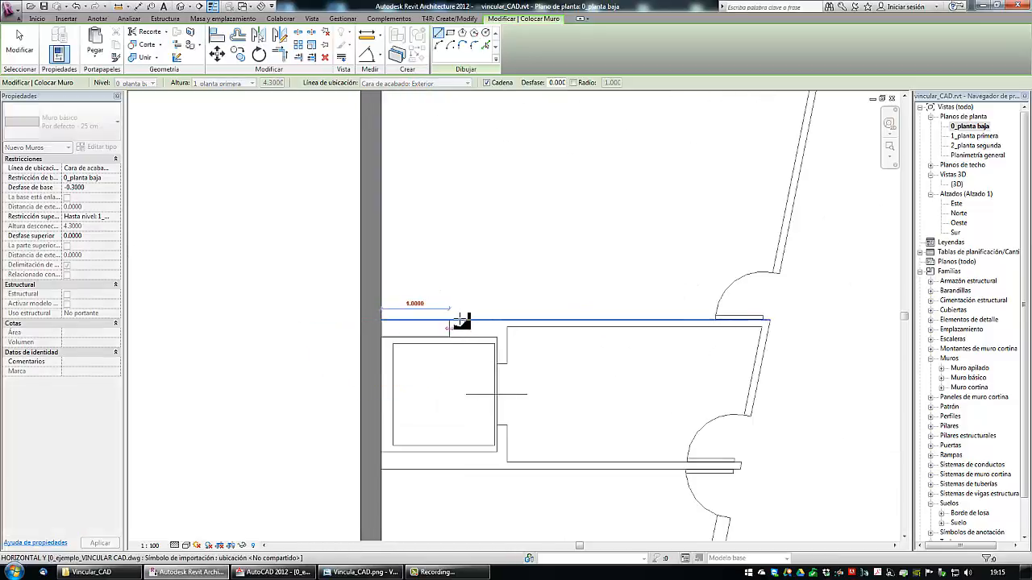
{"action": "left_click", "coordinate": [508, 321]}
{"action": "key", "text": "Escape"}
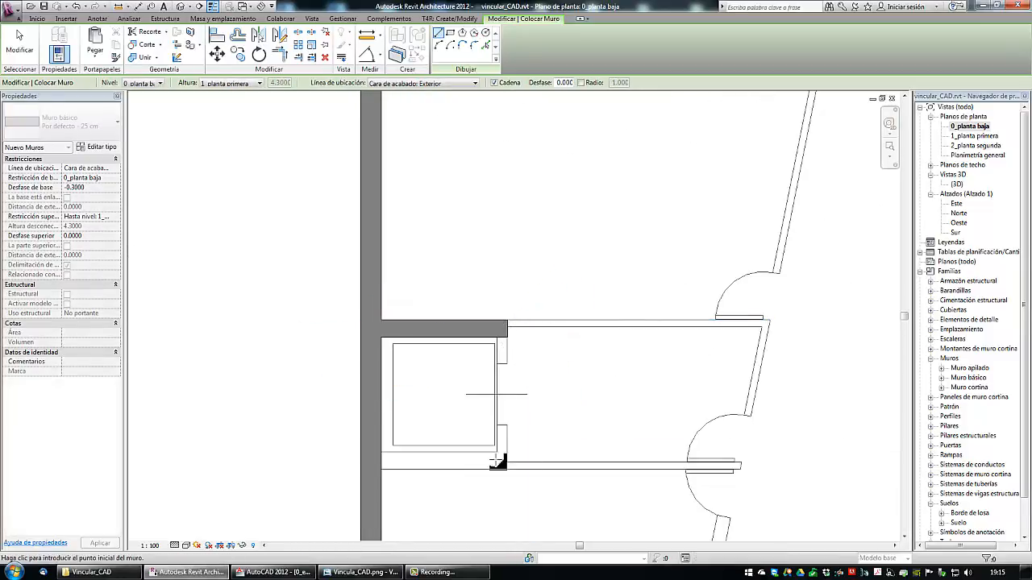
Draw the 25 cm wall along the elevator shaft's lower side from the left exterior wall, flipping its thickness towards the shaft.
{"action": "left_click", "coordinate": [384, 476]}
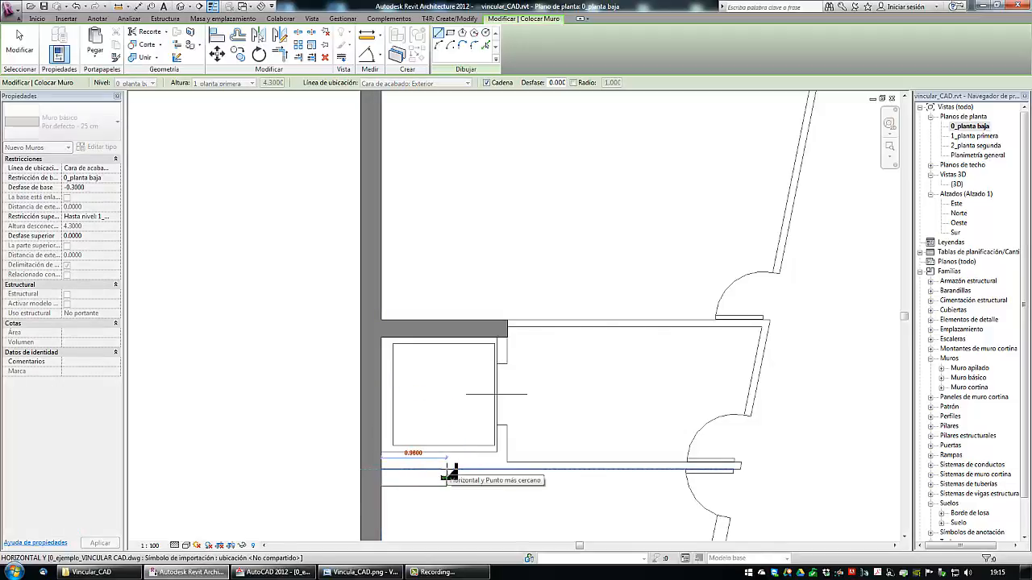
{"action": "middle_click_drag", "start_coordinate": [450, 474], "coordinate": [433, 354]}
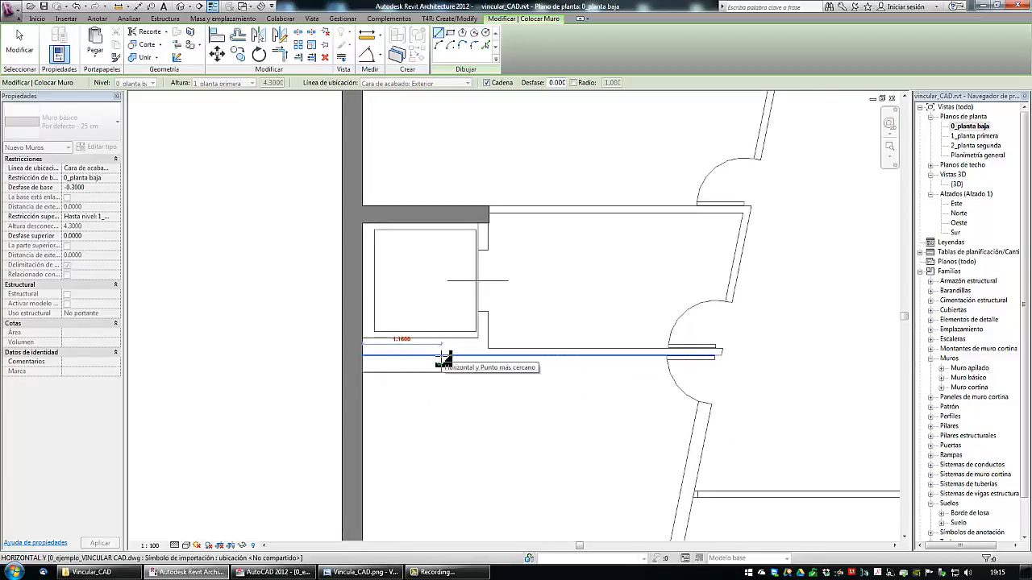
{"action": "key", "text": "space"}
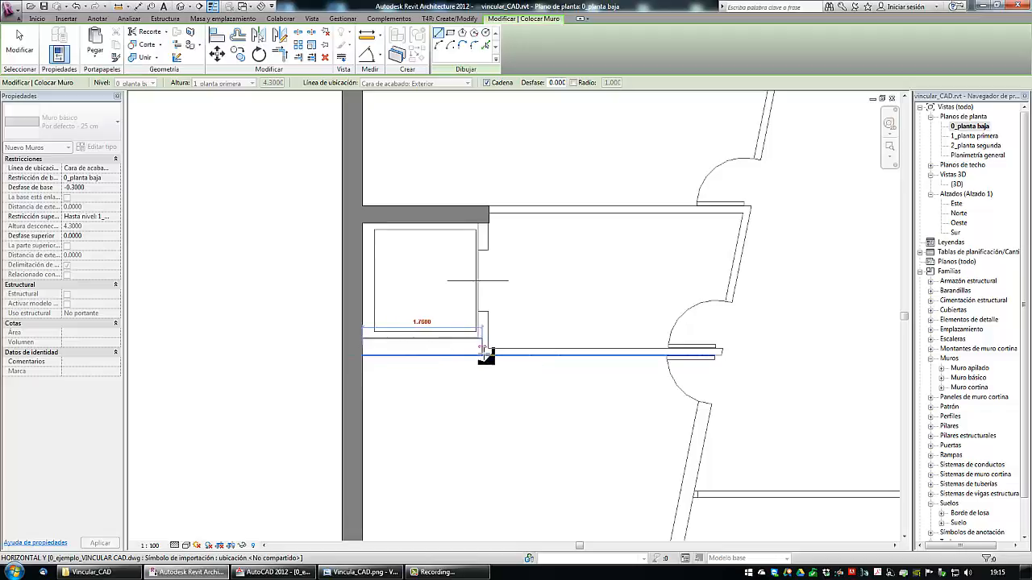
{"action": "left_click", "coordinate": [489, 355]}
{"action": "scroll", "coordinate": [432, 413], "scroll_direction": "down", "scroll_amount": 2}
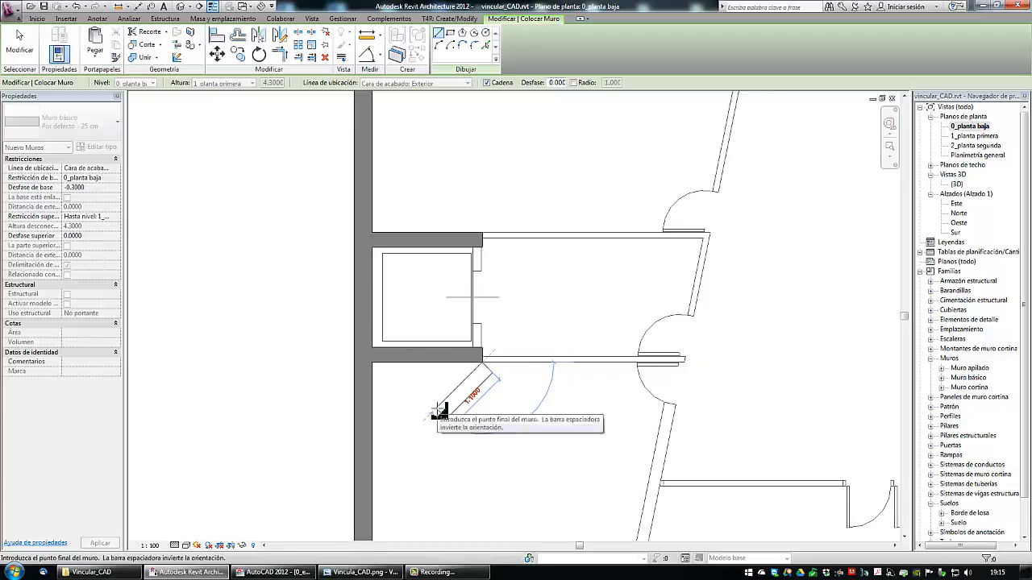
{"action": "key", "text": "Escape"}
Draw a short Por defecto - 20 cm wall from the shaft's lower wall up to the elevator door opening.
{"action": "scroll", "coordinate": [498, 283], "scroll_direction": "up", "scroll_amount": 3}
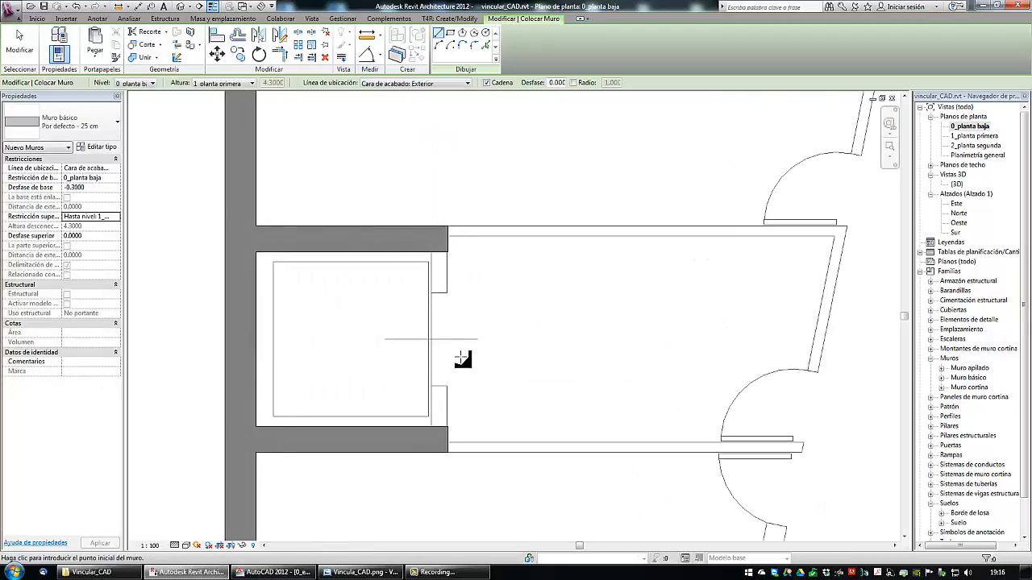
{"action": "scroll", "coordinate": [460, 359], "scroll_direction": "down", "scroll_amount": 1}
{"action": "left_click", "coordinate": [80, 123]}
{"action": "scroll", "coordinate": [73, 242], "scroll_direction": "up", "scroll_amount": 1}
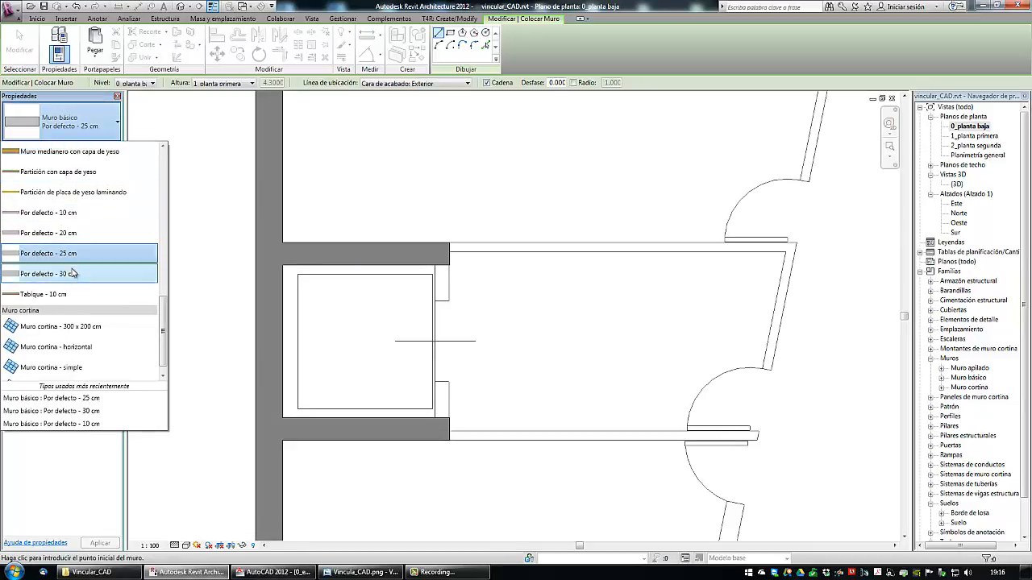
{"action": "left_click", "coordinate": [66, 233]}
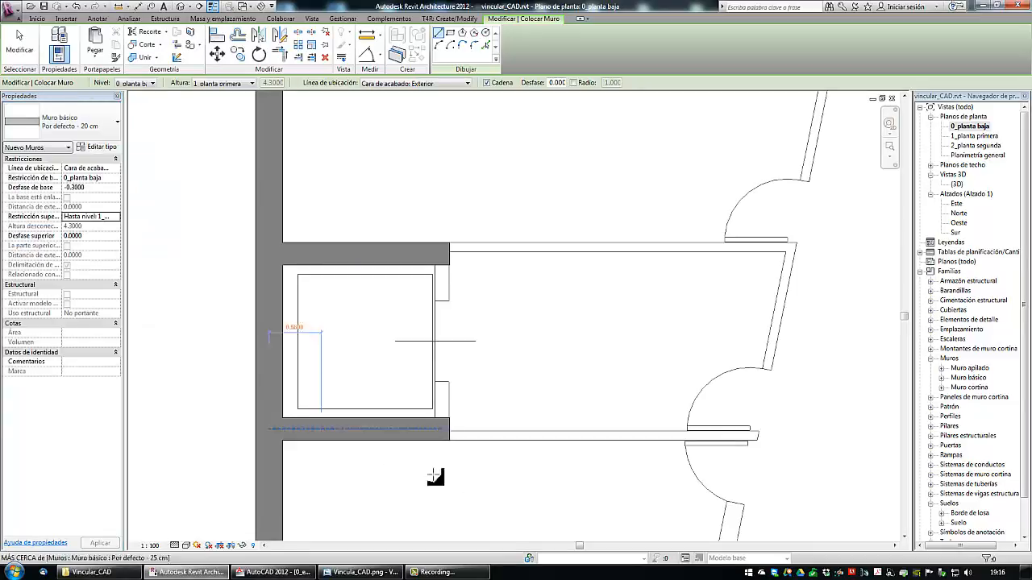
{"action": "left_click", "coordinate": [450, 419]}
{"action": "scroll", "coordinate": [453, 395], "scroll_direction": "up", "scroll_amount": 2}
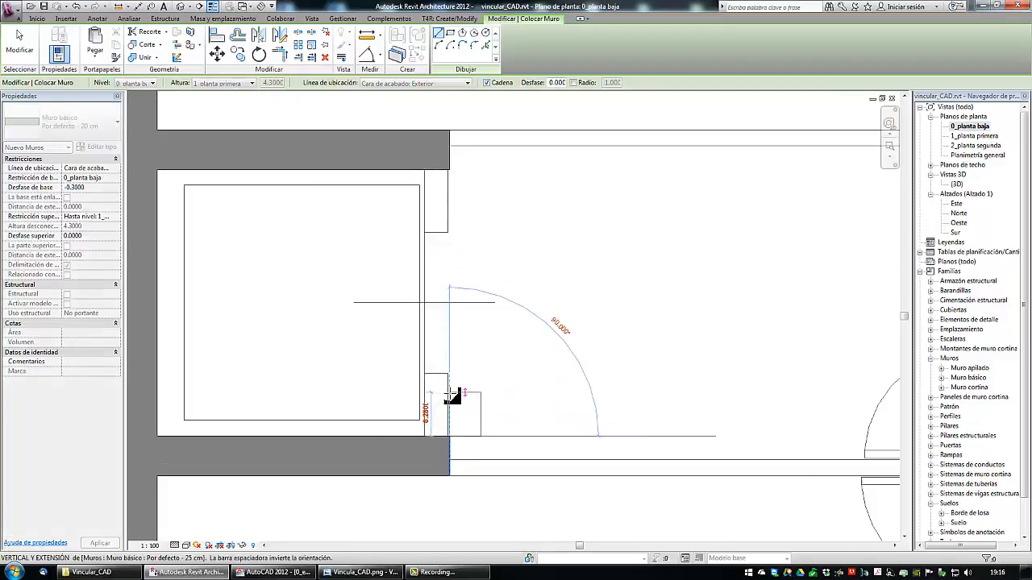
{"action": "left_click", "coordinate": [450, 377]}
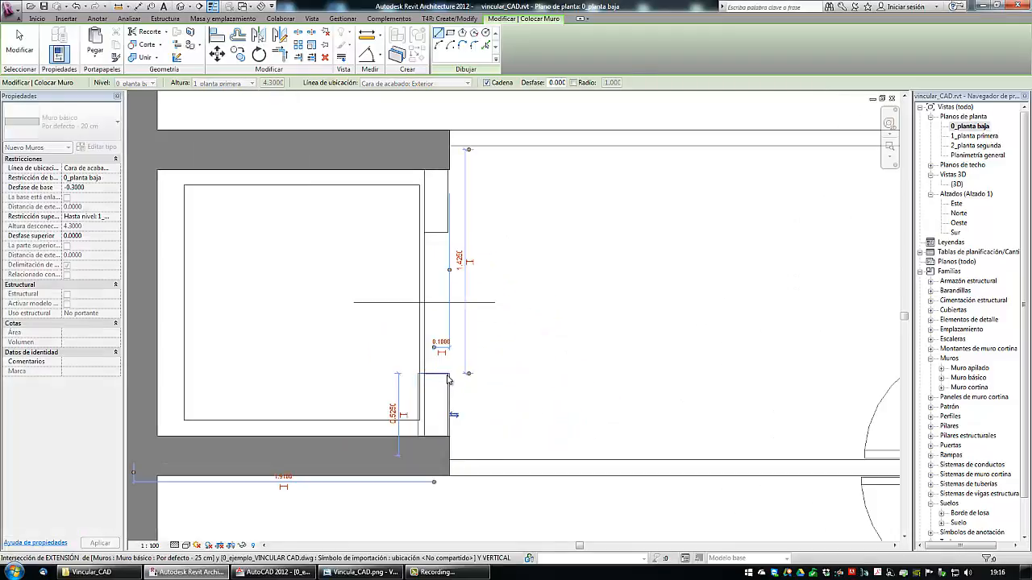
{"action": "key", "text": "Escape"}
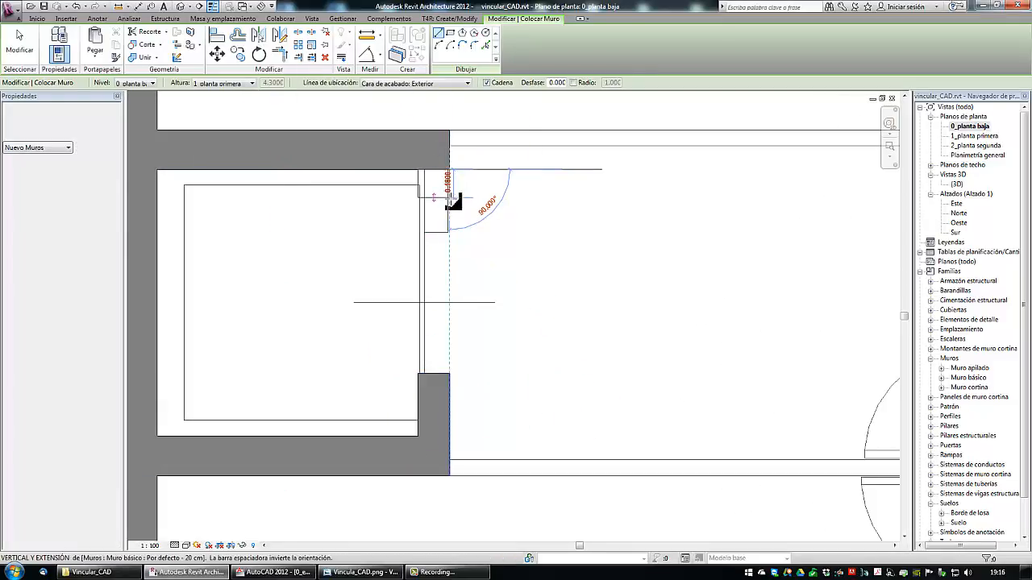
Draw the matching 20 cm wall from the shaft's upper wall down to the elevator door opening and finish placing walls.
{"action": "left_click", "coordinate": [453, 233]}
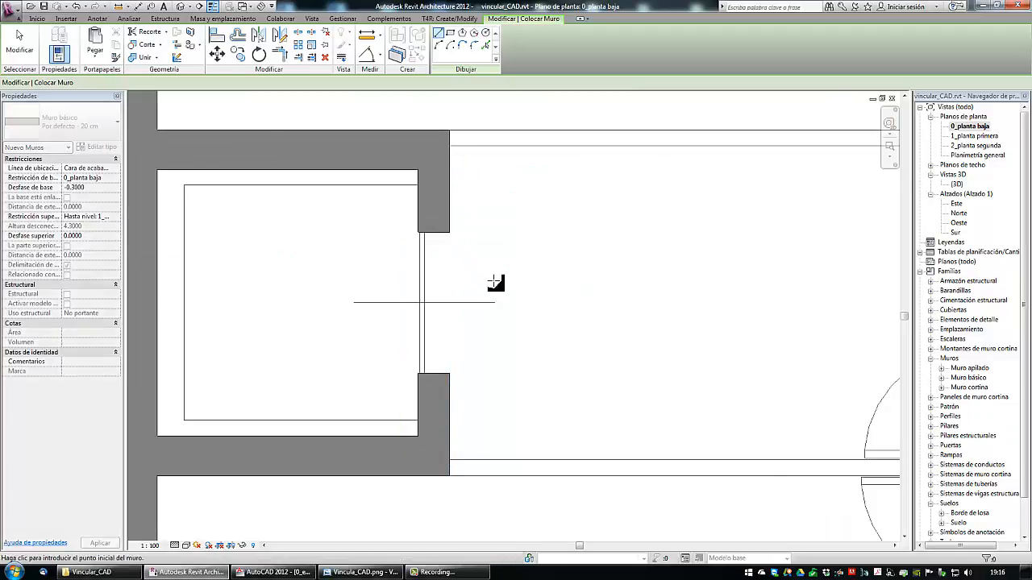
{"action": "scroll", "coordinate": [491, 279], "scroll_direction": "down", "scroll_amount": 6}
{"action": "middle_click_drag", "start_coordinate": [609, 459], "coordinate": [493, 451]}
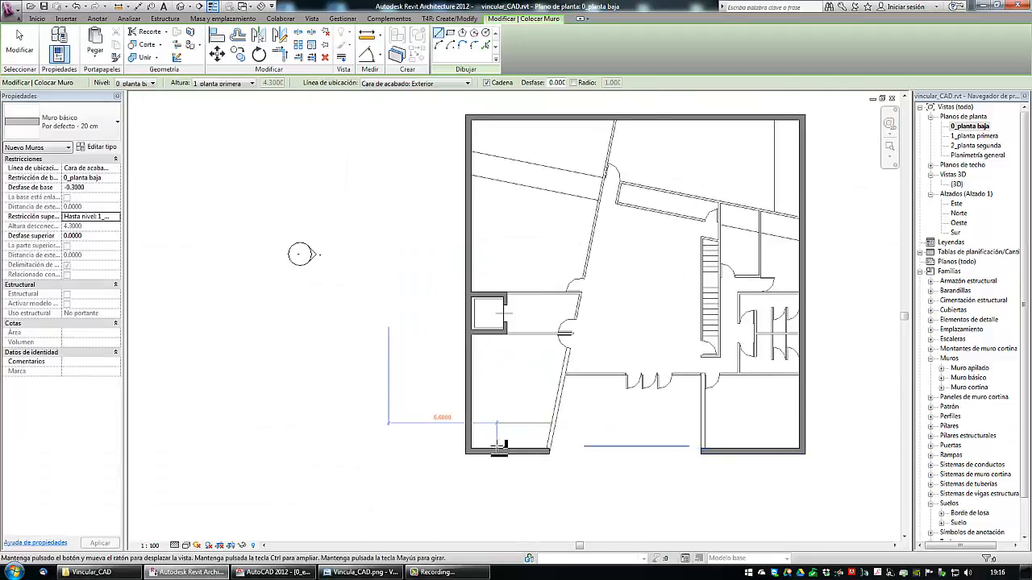
{"action": "key", "text": "Escape"}
{"action": "key", "text": "Escape"}
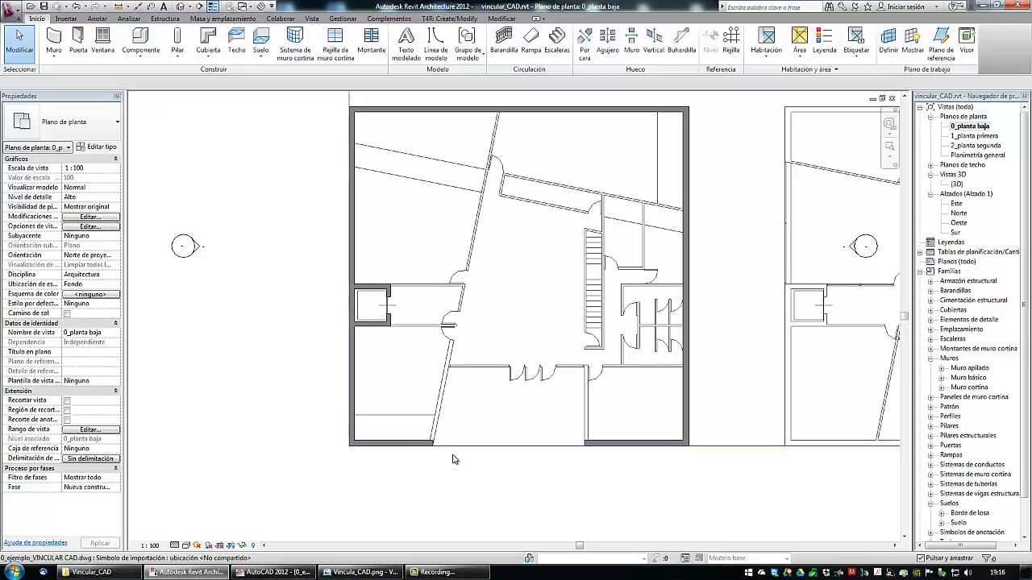
Create a Por defecto - 20 cm wall from the linked drawing's slanted line that bounds the lower-left room.
{"action": "left_click", "coordinate": [398, 445]}
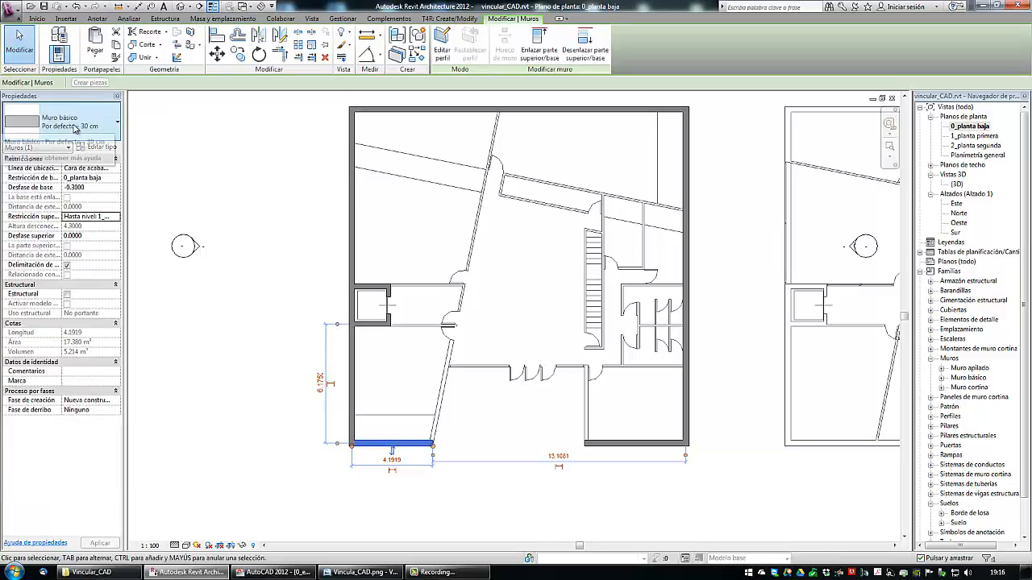
{"action": "key", "text": "Escape"}
{"action": "left_click", "coordinate": [56, 63]}
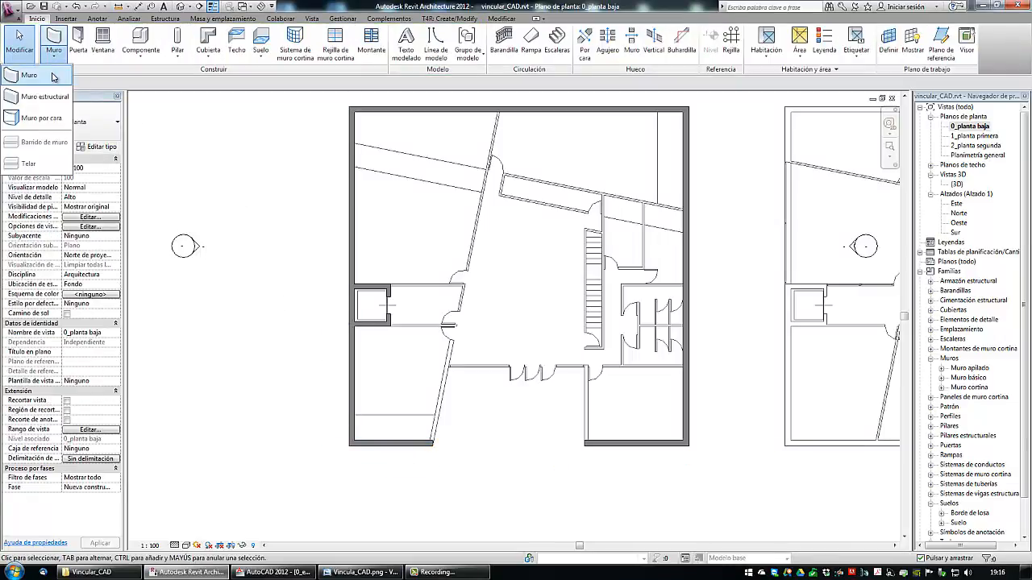
{"action": "left_click", "coordinate": [55, 78]}
{"action": "left_click", "coordinate": [90, 128]}
{"action": "left_click", "coordinate": [90, 127]}
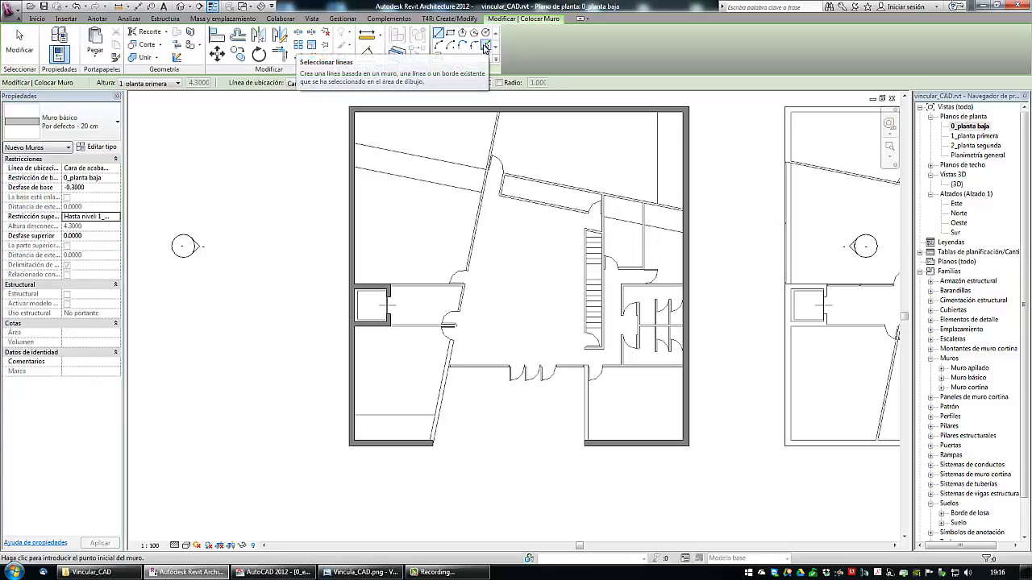
{"action": "left_click", "coordinate": [484, 46]}
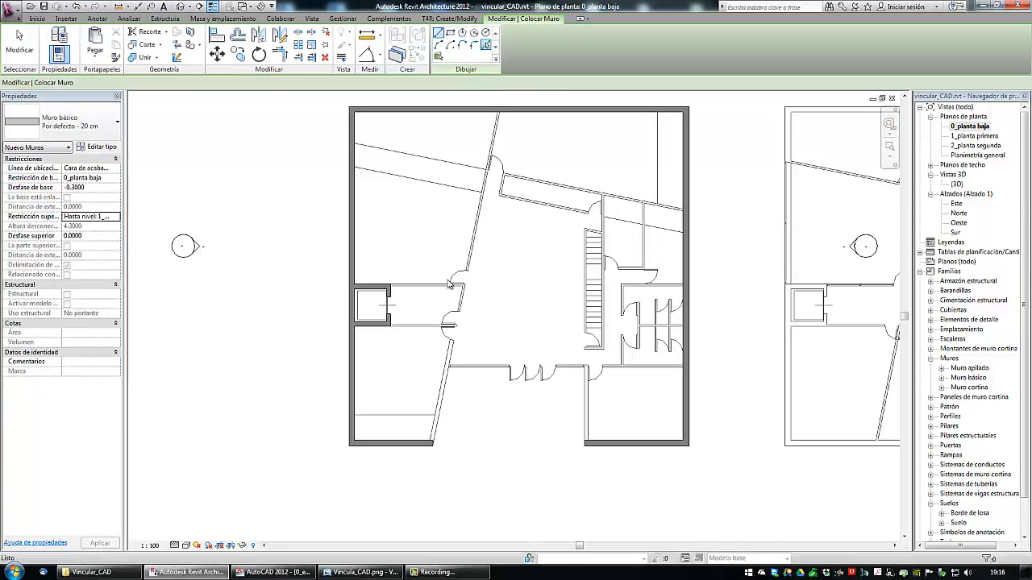
{"action": "scroll", "coordinate": [444, 398], "scroll_direction": "up", "scroll_amount": 3}
{"action": "left_click", "coordinate": [441, 402]}
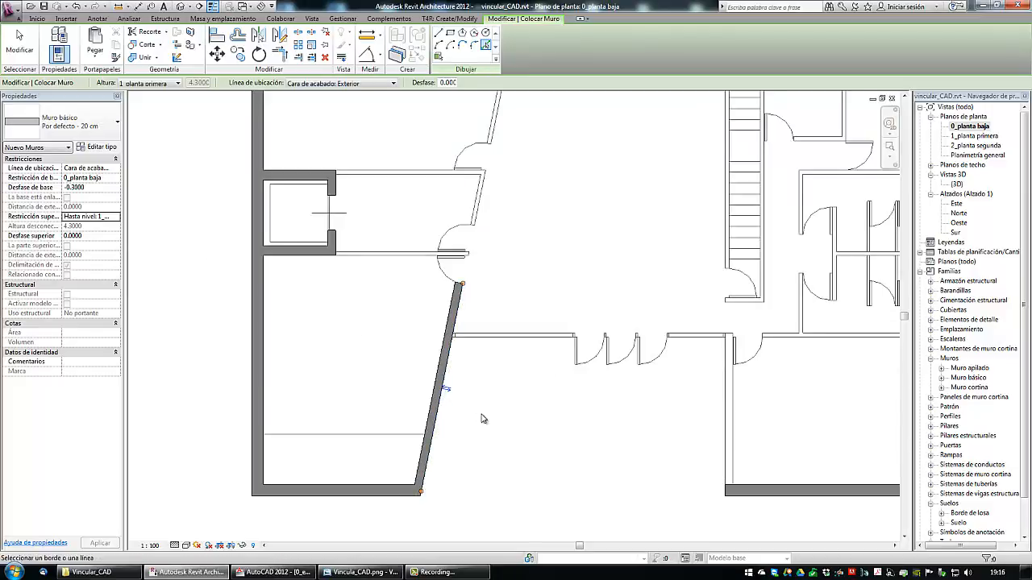
Create another 20 cm wall from the linked vertical line on the entrance side of the lower-right room.
{"action": "middle_click_drag", "start_coordinate": [668, 457], "coordinate": [569, 435]}
{"action": "left_click", "coordinate": [621, 410]}
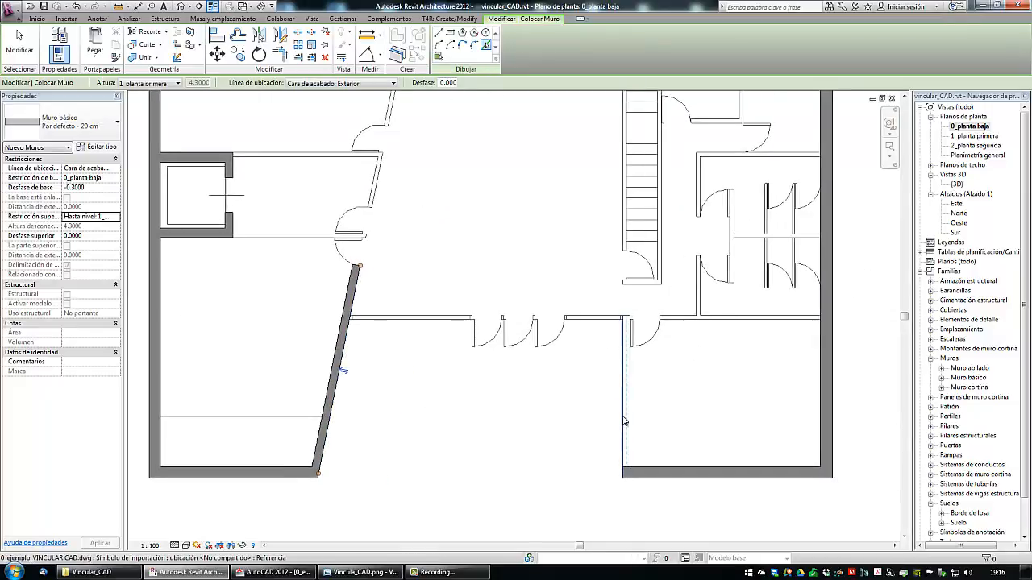
{"action": "scroll", "coordinate": [479, 453], "scroll_direction": "down", "scroll_amount": 2}
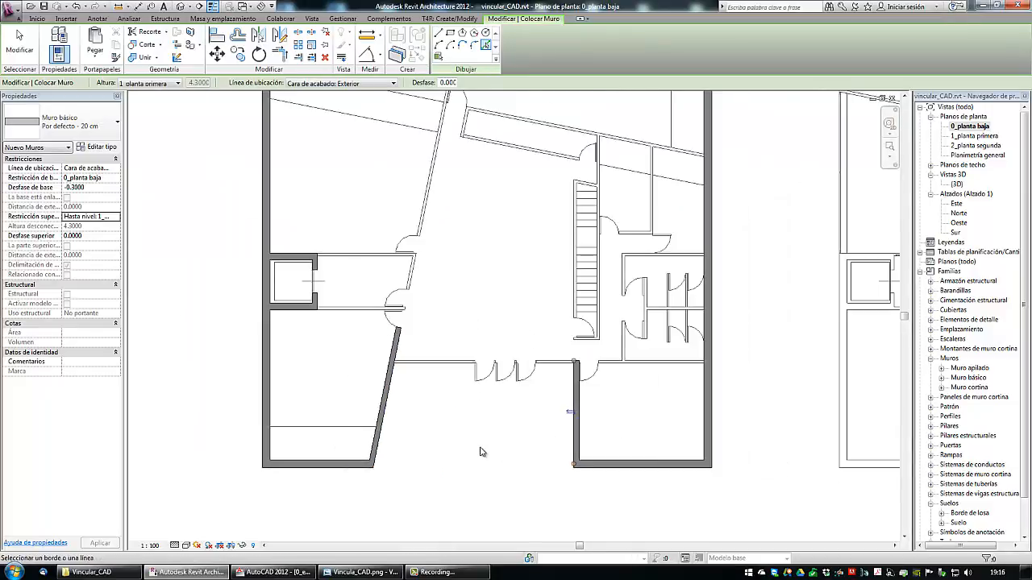
Create a Por defecto - 10 cm wall from the horizontal line between the slanted wall and the entrance doors, and finish placing walls.
{"action": "left_click", "coordinate": [77, 127]}
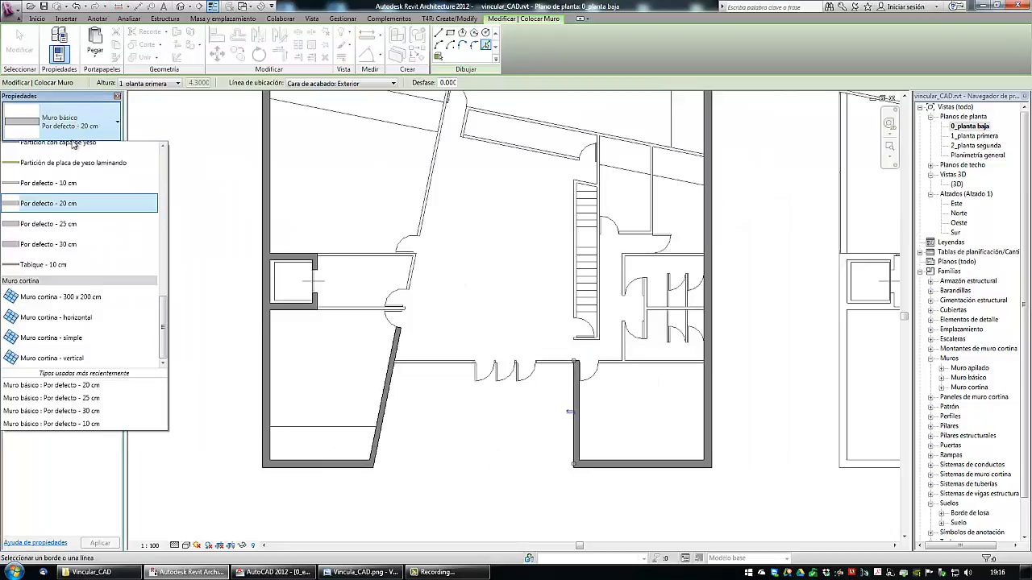
{"action": "left_click", "coordinate": [75, 191]}
{"action": "middle_click_drag", "start_coordinate": [437, 370], "coordinate": [430, 360]}
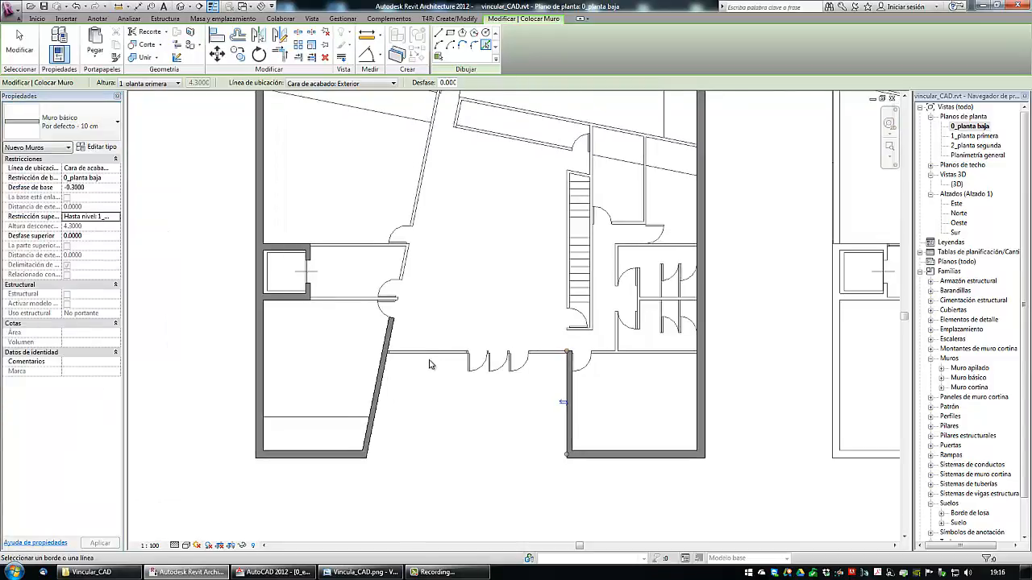
{"action": "scroll", "coordinate": [430, 363], "scroll_direction": "up", "scroll_amount": 3}
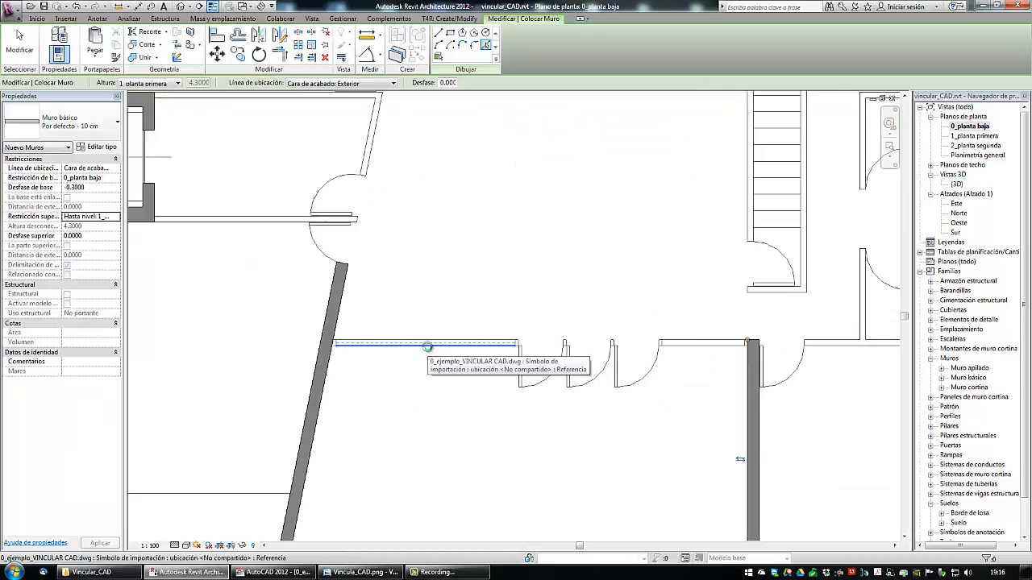
{"action": "left_click", "coordinate": [428, 347]}
{"action": "scroll", "coordinate": [402, 393], "scroll_direction": "down", "scroll_amount": 2}
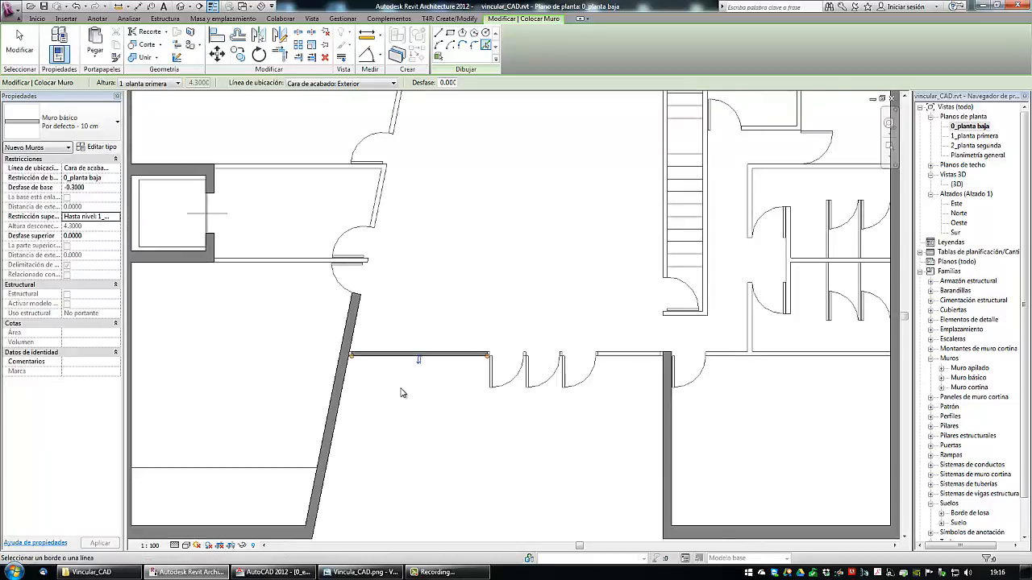
{"action": "scroll", "coordinate": [402, 392], "scroll_direction": "down", "scroll_amount": 1}
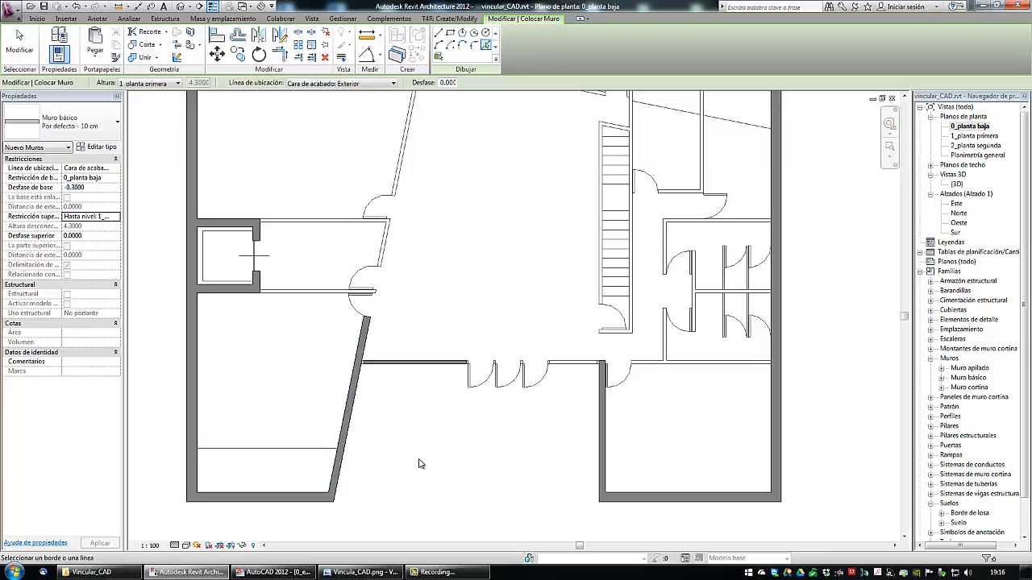
{"action": "key", "text": "Escape"}
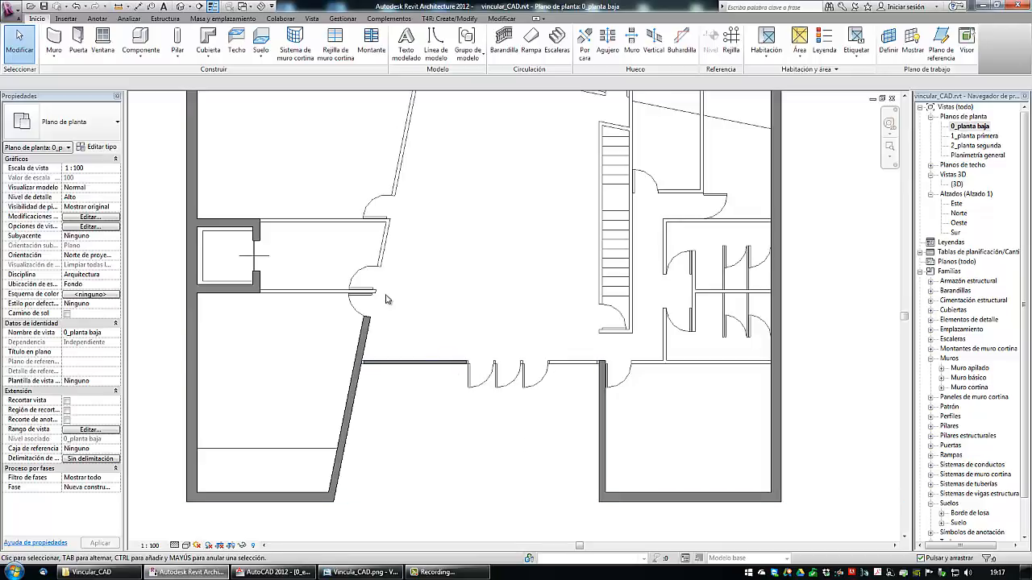
Extend the 10 cm entrance wall to the inner face of the right exterior wall.
{"action": "left_click", "coordinate": [501, 18]}
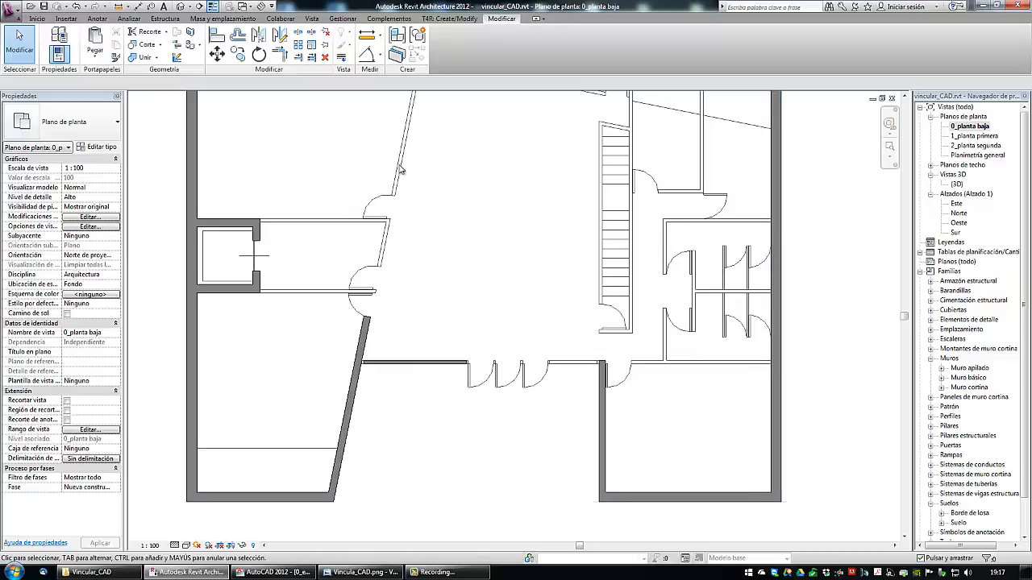
{"action": "left_click", "coordinate": [297, 58]}
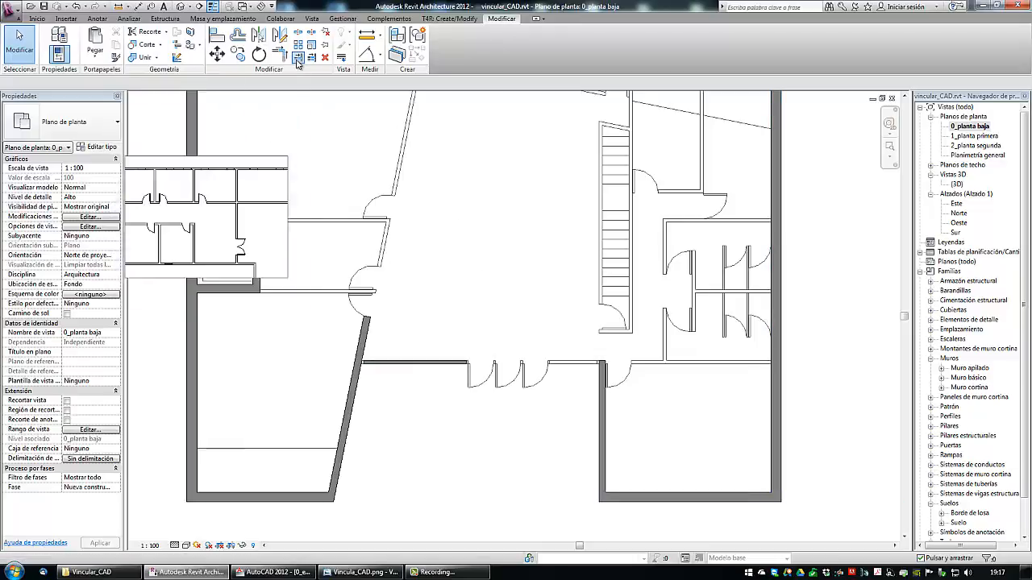
{"action": "left_click", "coordinate": [772, 399]}
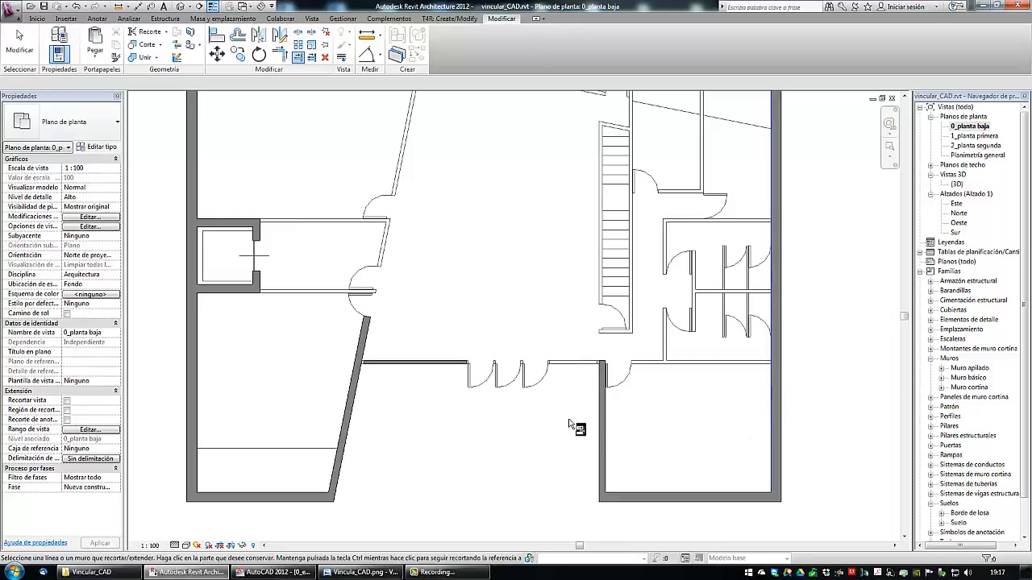
{"action": "left_click", "coordinate": [451, 364]}
{"action": "scroll", "coordinate": [451, 423], "scroll_direction": "down", "scroll_amount": 3}
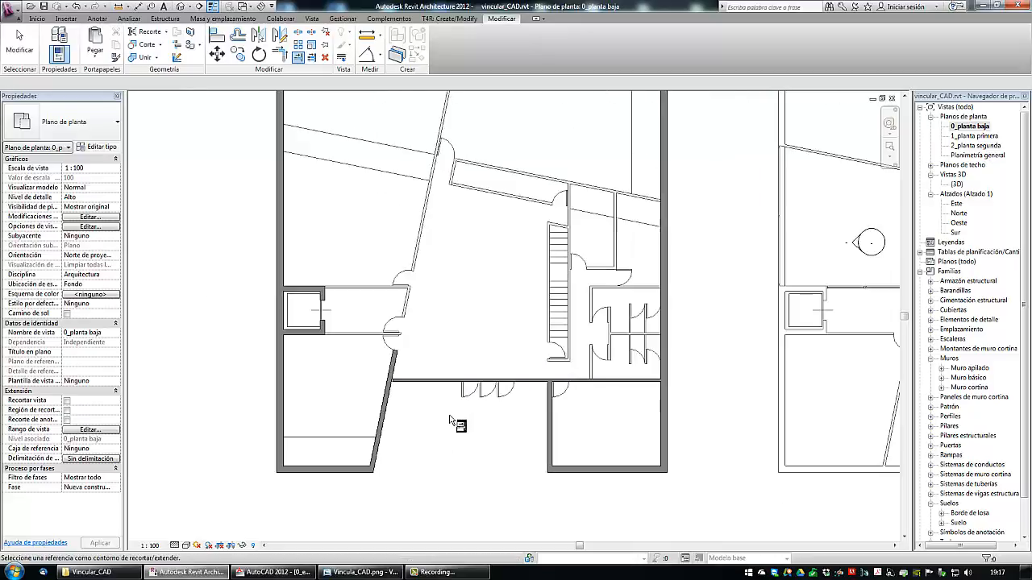
{"action": "key", "text": "Escape"}
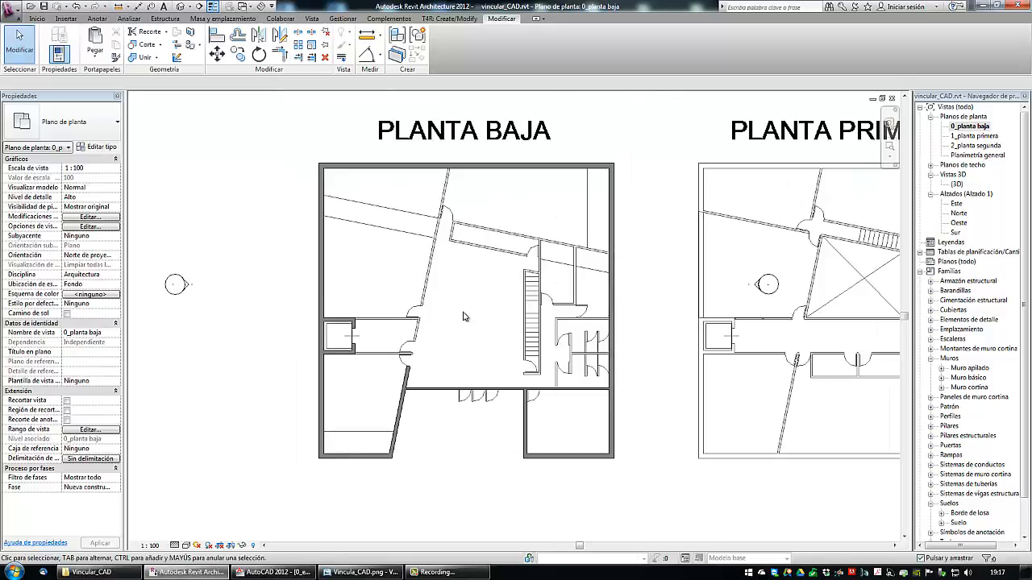
Open the {3D} view and examine the traced ground-floor walls from above.
{"action": "double_click", "coordinate": [955, 185]}
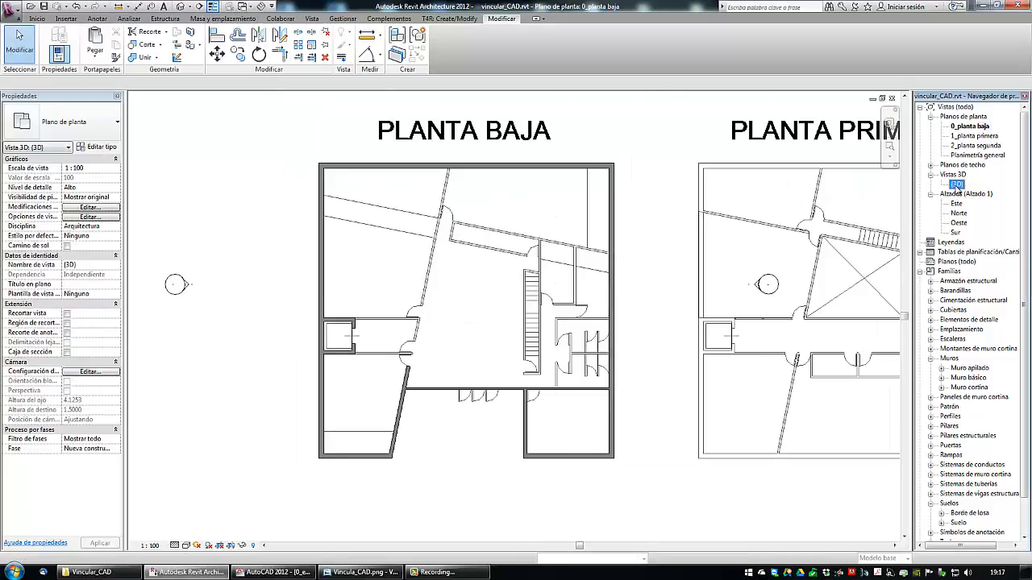
{"action": "scroll", "coordinate": [388, 407], "scroll_direction": "down", "scroll_amount": 3}
{"action": "middle_click_drag", "start_coordinate": [380, 417], "coordinate": [554, 493], "text": "shift"}
{"action": "scroll", "coordinate": [554, 493], "scroll_direction": "up", "scroll_amount": 2}
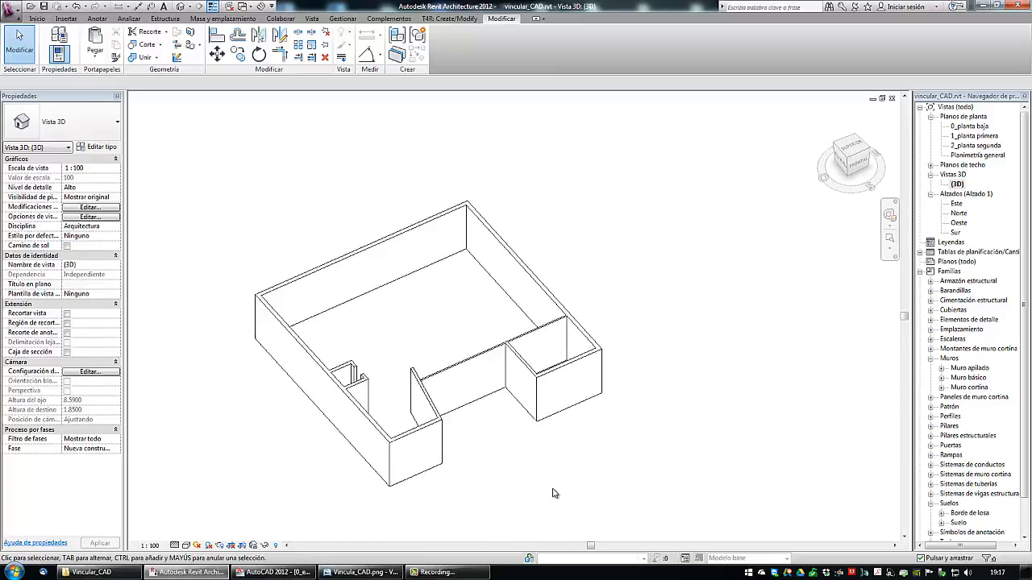
{"action": "scroll", "coordinate": [560, 466], "scroll_direction": "down", "scroll_amount": 2}
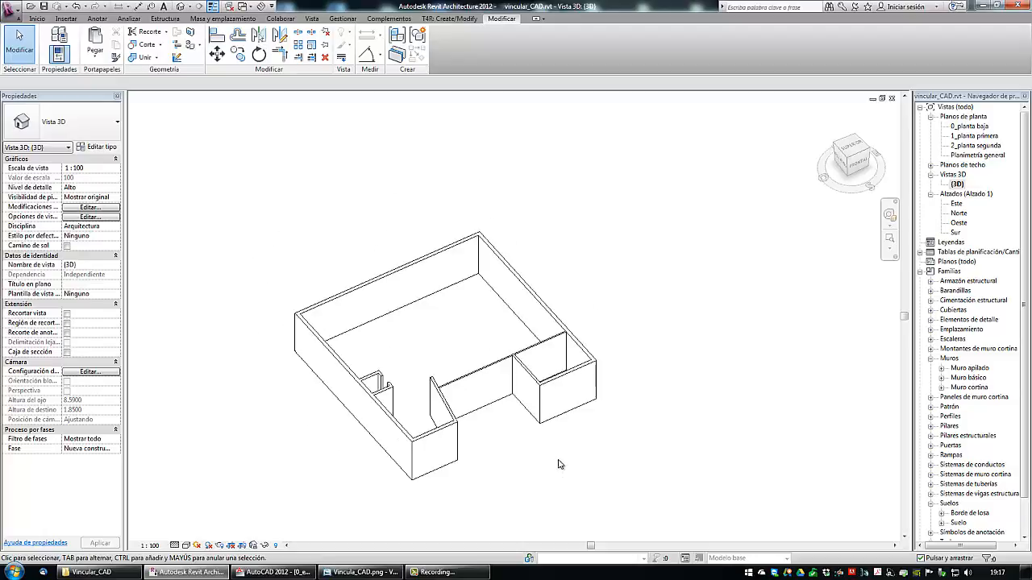
{"action": "middle_click_drag", "start_coordinate": [592, 472], "coordinate": [584, 476], "text": "shift"}
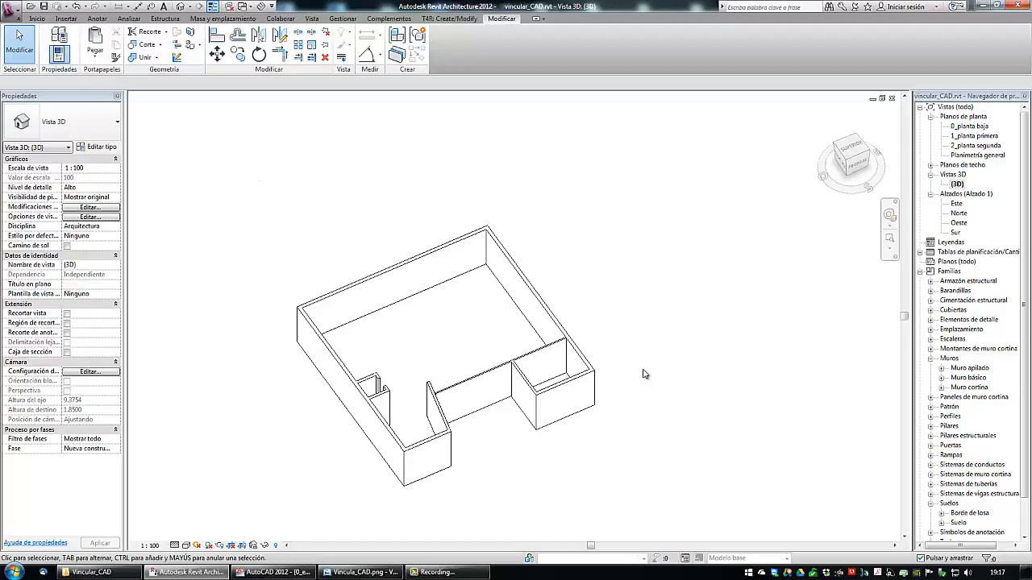
{"action": "middle_click_drag", "start_coordinate": [594, 449], "coordinate": [599, 412]}
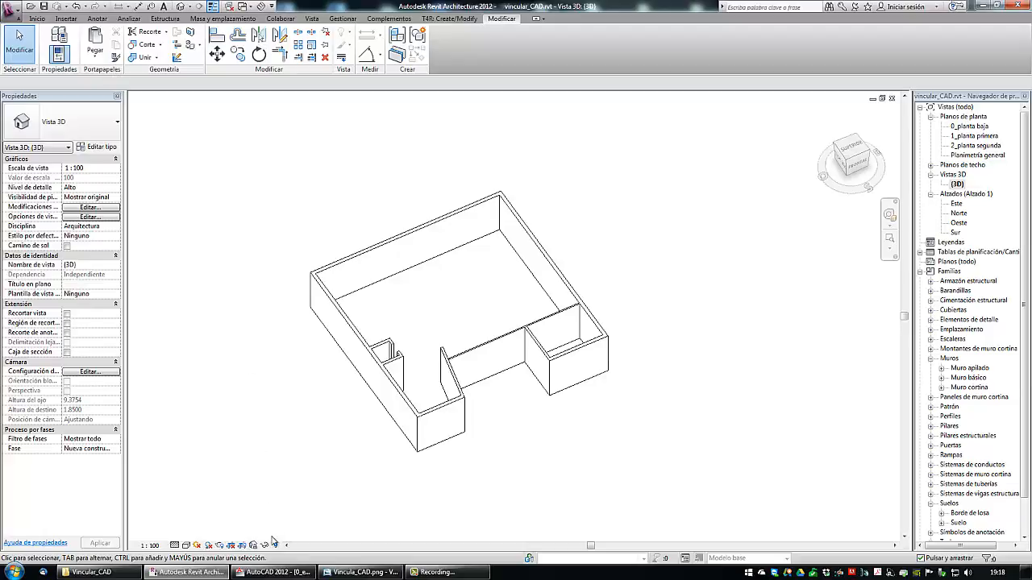
Switch to AutoCAD and draw a horizontal line on layer 0_muros across the lower-right room of PLANTA BAJA, between its inner wall faces.
{"action": "left_click", "coordinate": [272, 572]}
{"action": "middle_click_drag", "start_coordinate": [228, 427], "coordinate": [357, 421]}
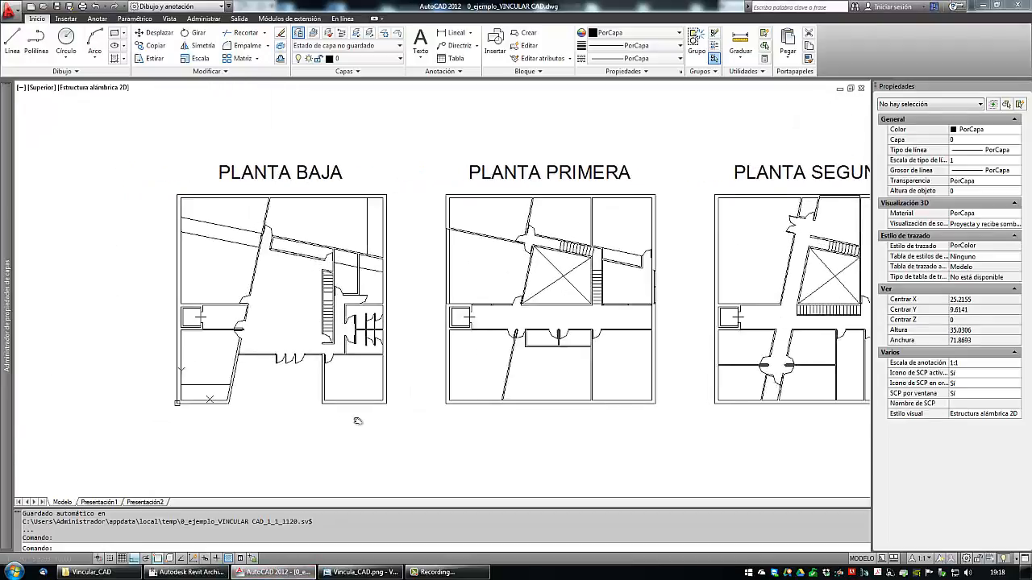
{"action": "scroll", "coordinate": [351, 395], "scroll_direction": "up", "scroll_amount": 5}
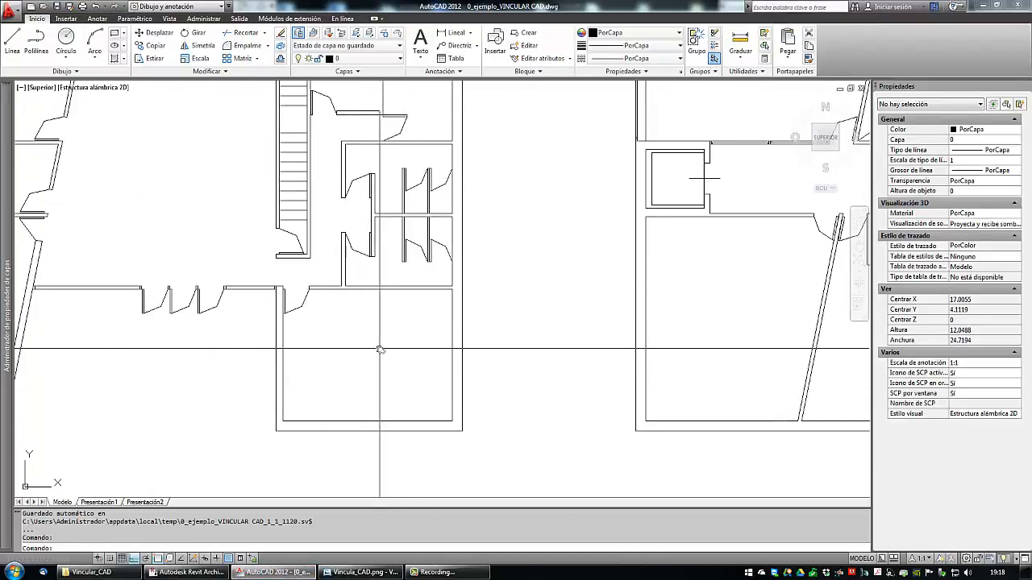
{"action": "type", "text": "l"}
{"action": "key", "text": "Return"}
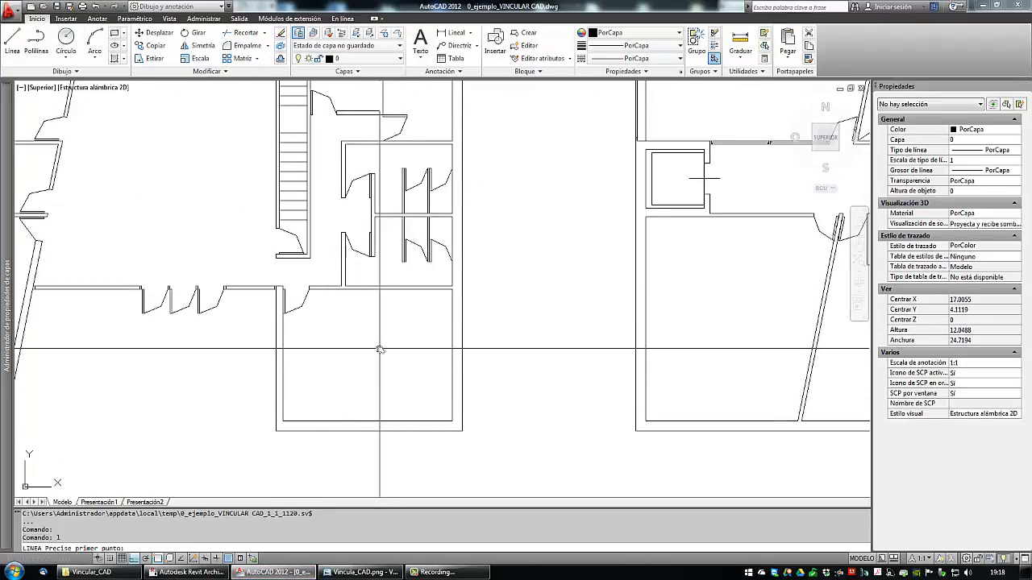
{"action": "left_click", "coordinate": [341, 59]}
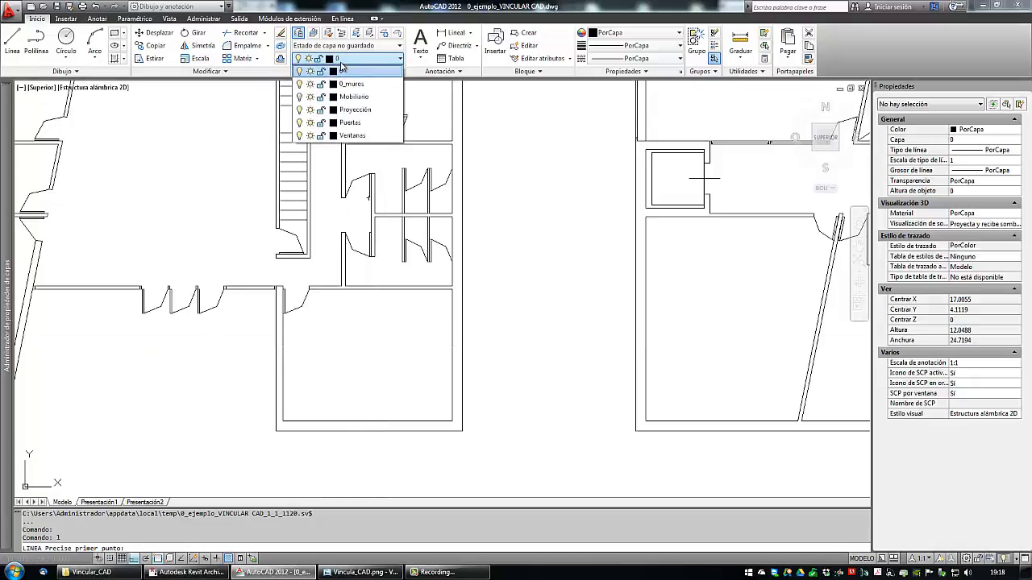
{"action": "left_click", "coordinate": [351, 78]}
{"action": "scroll", "coordinate": [276, 362], "scroll_direction": "up", "scroll_amount": 3}
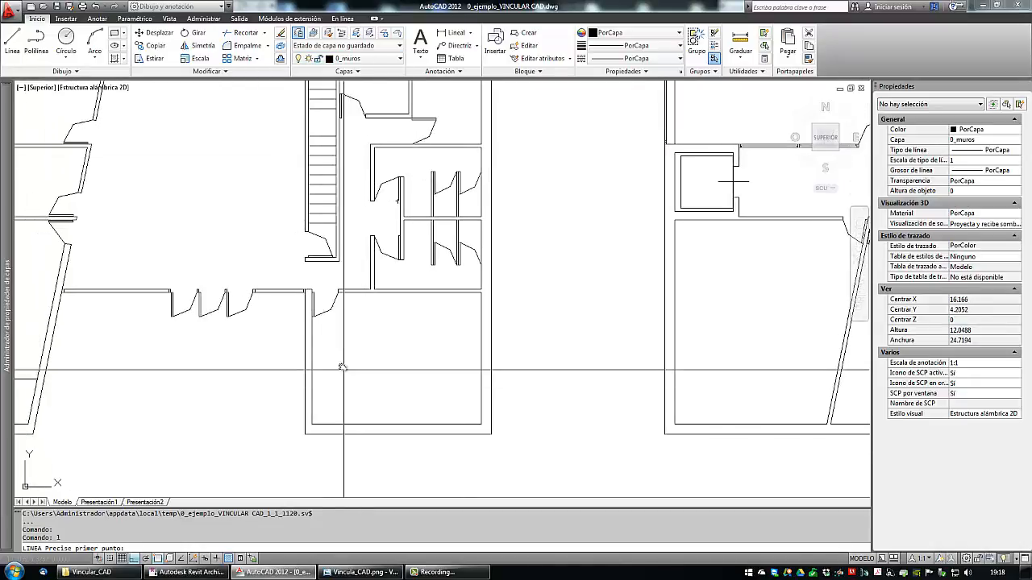
{"action": "left_click", "coordinate": [280, 305]}
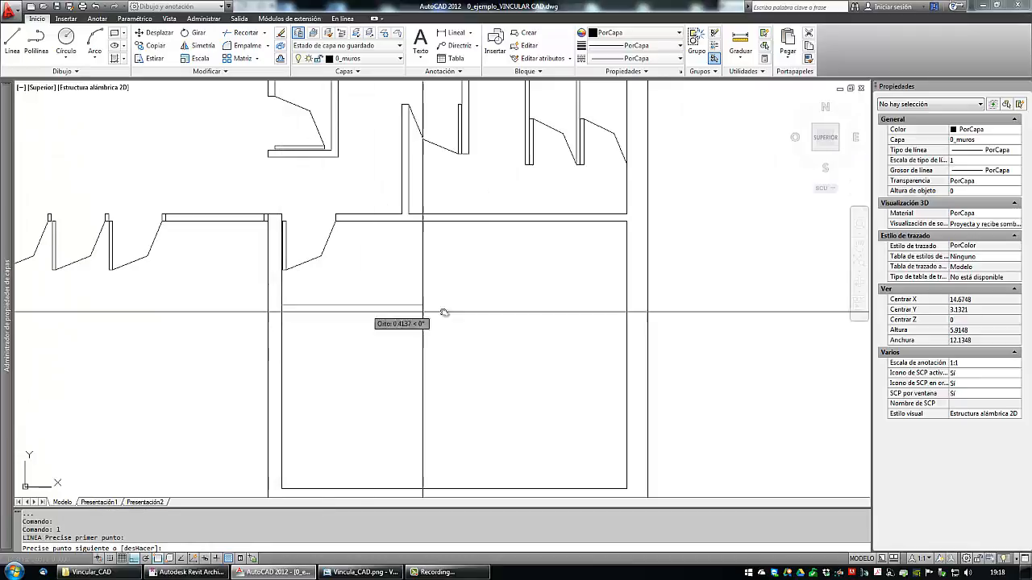
{"action": "left_click", "coordinate": [626, 307]}
{"action": "key", "text": "Escape"}
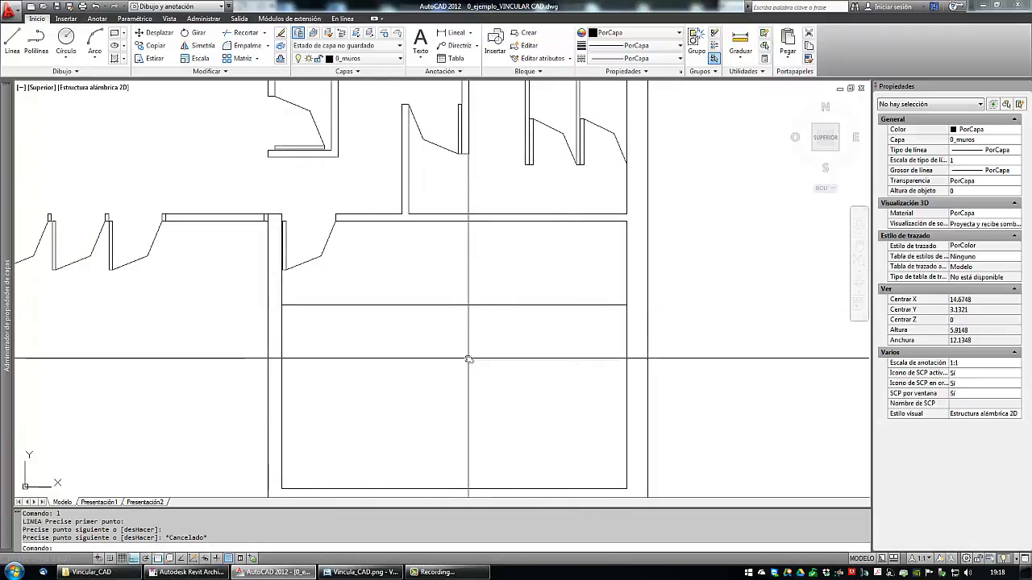
Draw two vertical lines in PLANTA BAJA's lower-right room, from the horizontal dividing line down to the lower wall's inner face.
{"action": "scroll", "coordinate": [469, 358], "scroll_direction": "down", "scroll_amount": 4}
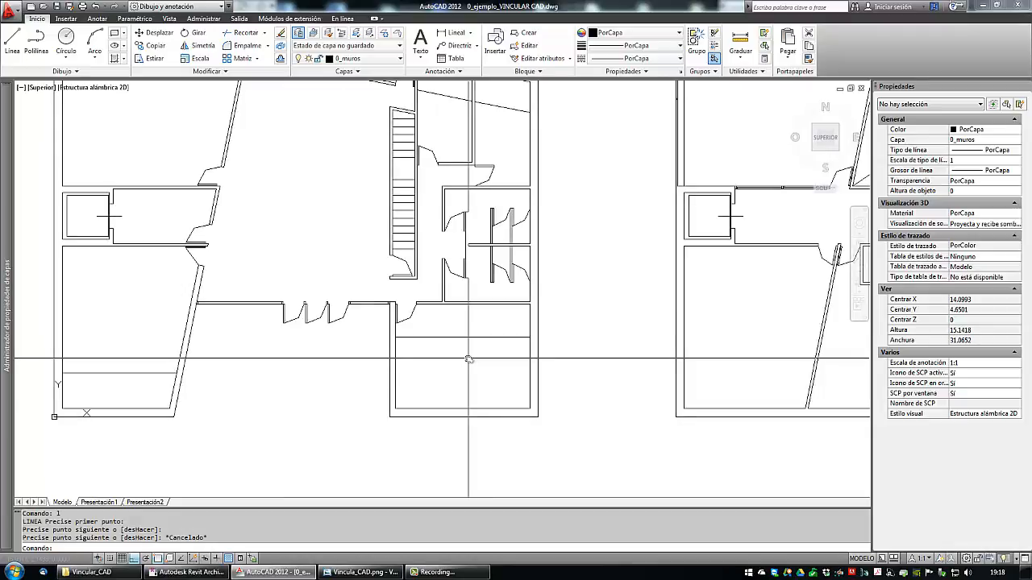
{"action": "scroll", "coordinate": [487, 253], "scroll_direction": "up", "scroll_amount": 4}
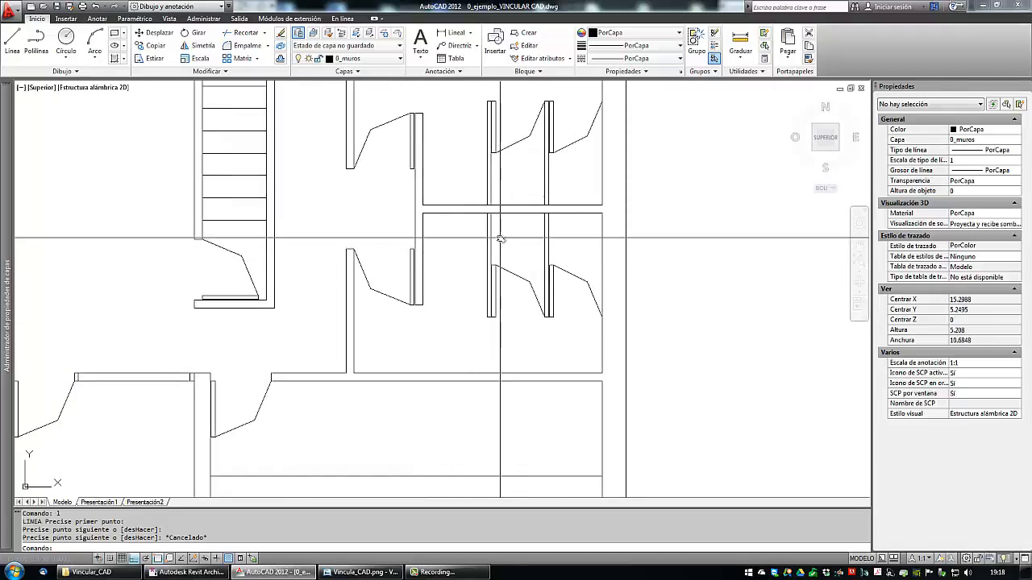
{"action": "scroll", "coordinate": [500, 238], "scroll_direction": "down", "scroll_amount": 2}
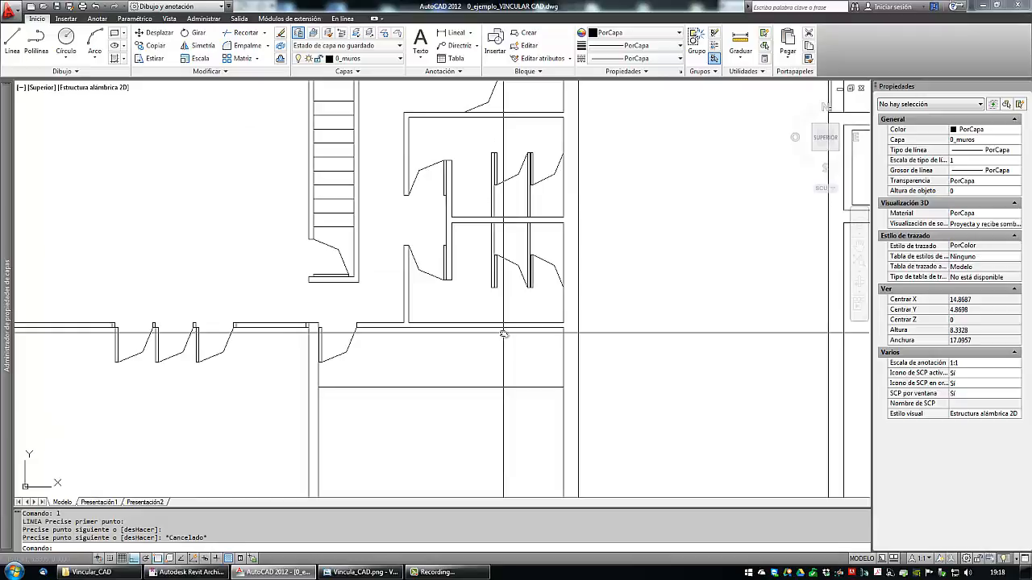
{"action": "middle_click_drag", "start_coordinate": [466, 436], "coordinate": [469, 369]}
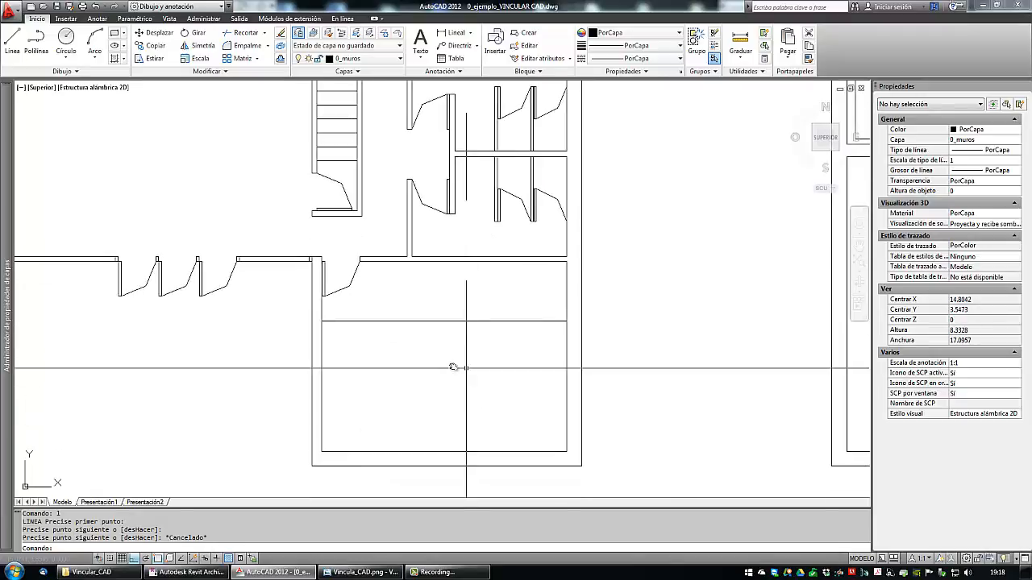
{"action": "key", "text": "Return"}
{"action": "left_click", "coordinate": [380, 320]}
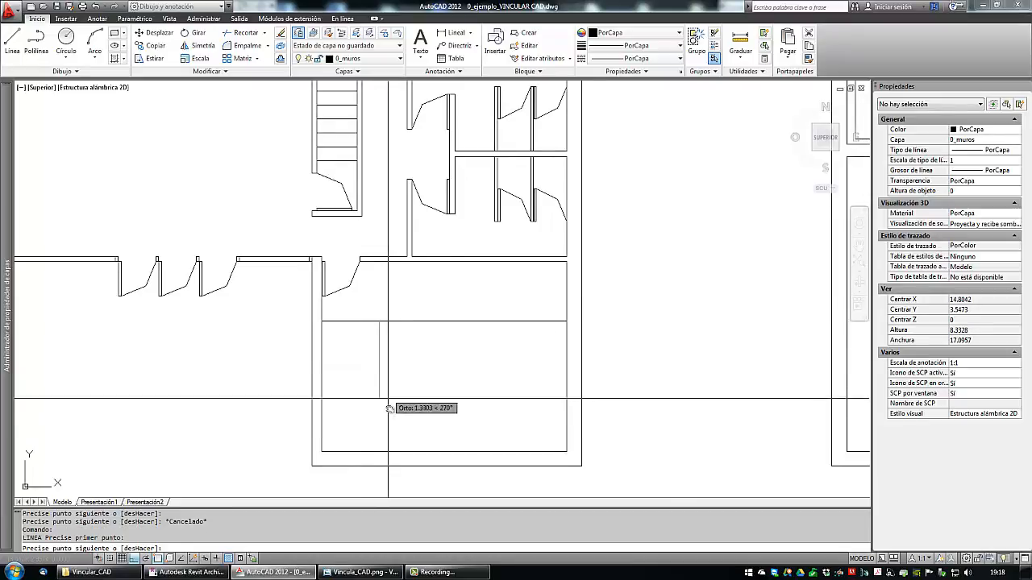
{"action": "left_click", "coordinate": [391, 452]}
{"action": "key", "text": "Return"}
{"action": "key", "text": "Return"}
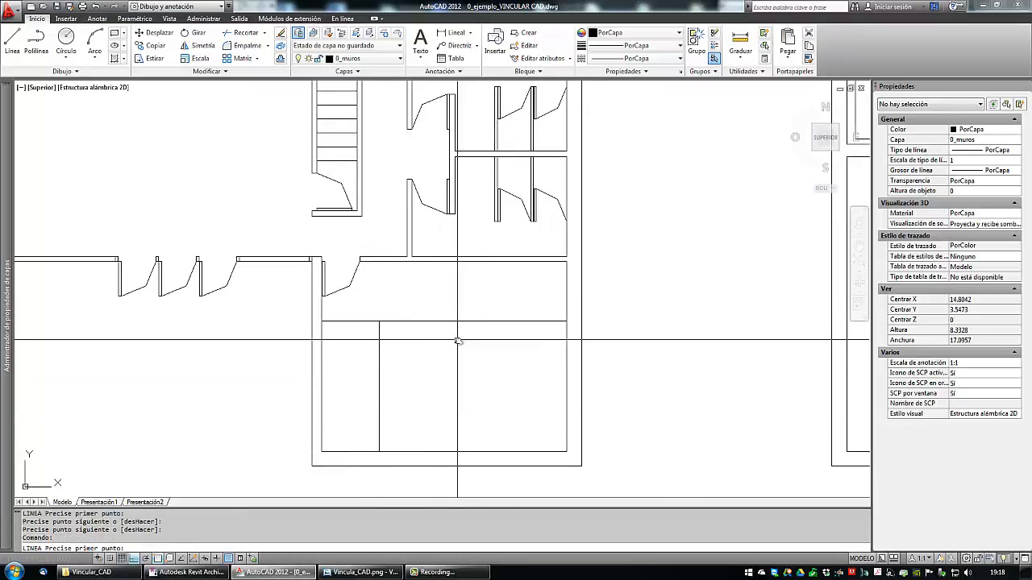
{"action": "left_click", "coordinate": [483, 321]}
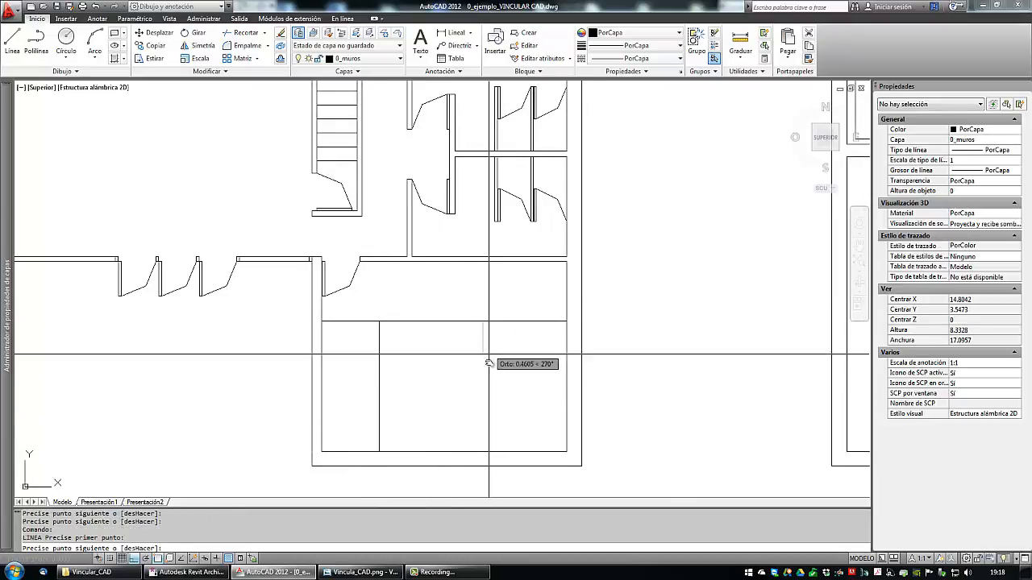
{"action": "left_click", "coordinate": [484, 451]}
{"action": "key", "text": "Escape"}
Save the edited DWG drawing with its three floor plans.
{"action": "scroll", "coordinate": [502, 394], "scroll_direction": "down", "scroll_amount": 3}
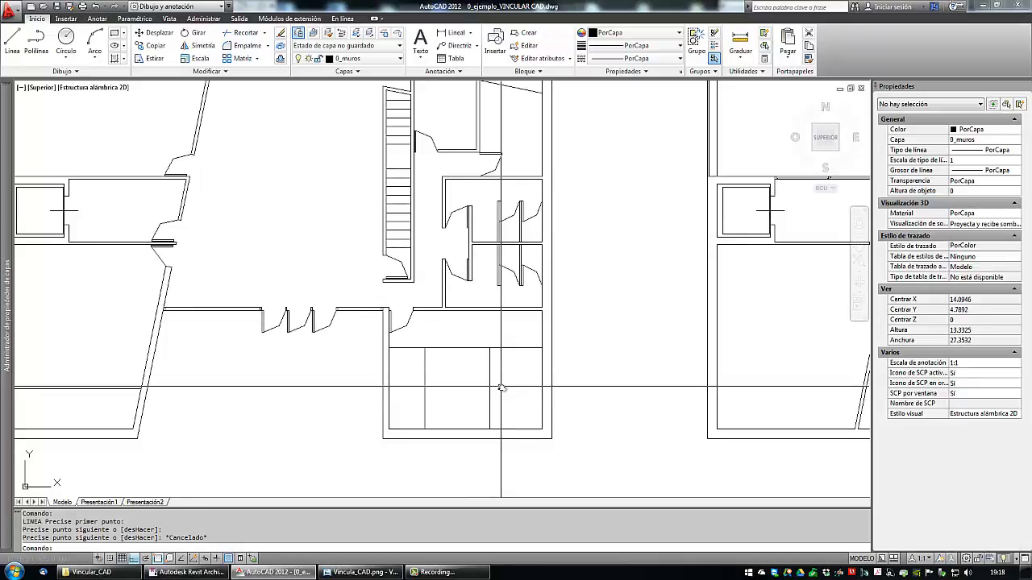
{"action": "scroll", "coordinate": [501, 388], "scroll_direction": "down", "scroll_amount": 4}
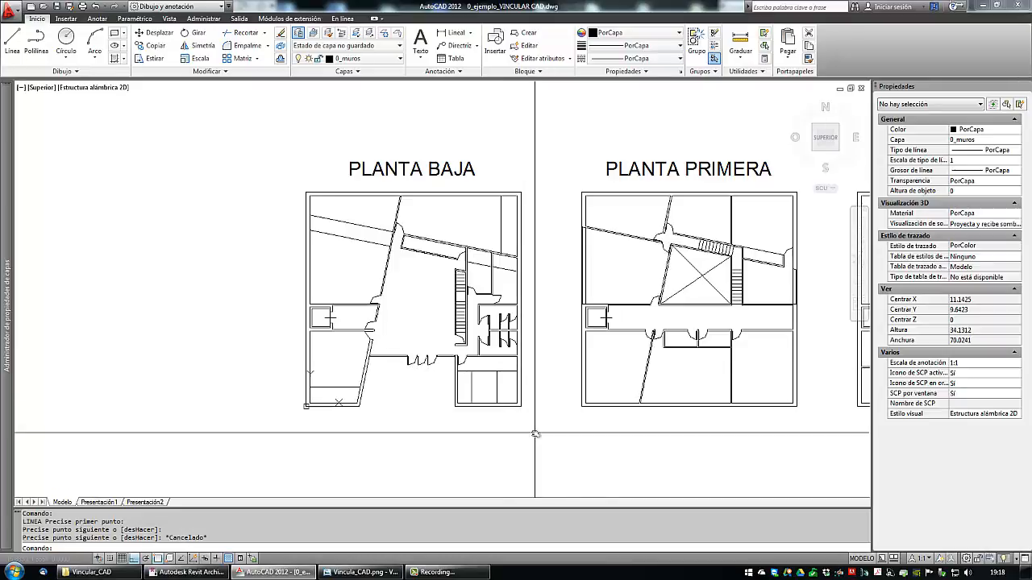
{"action": "middle_click_drag", "start_coordinate": [537, 434], "coordinate": [453, 434]}
{"action": "scroll", "coordinate": [453, 434], "scroll_direction": "up", "scroll_amount": 2}
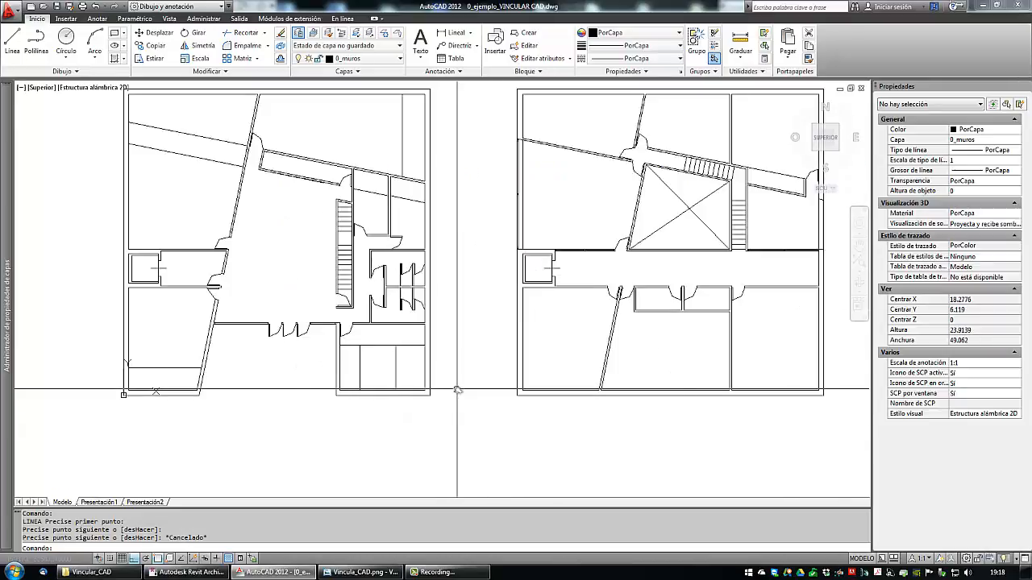
{"action": "scroll", "coordinate": [457, 390], "scroll_direction": "down", "scroll_amount": 2}
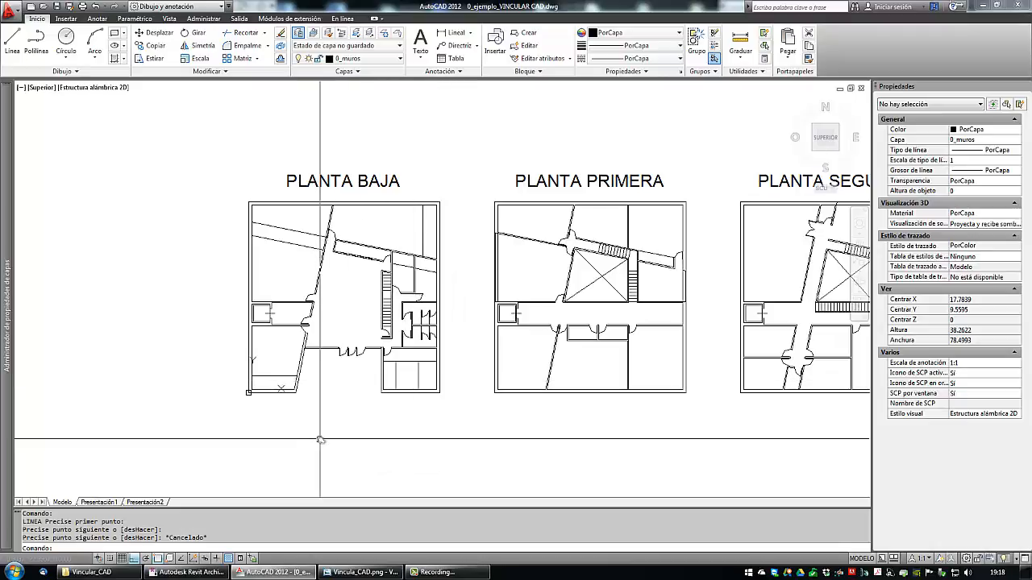
{"action": "key", "text": "ctrl+s"}
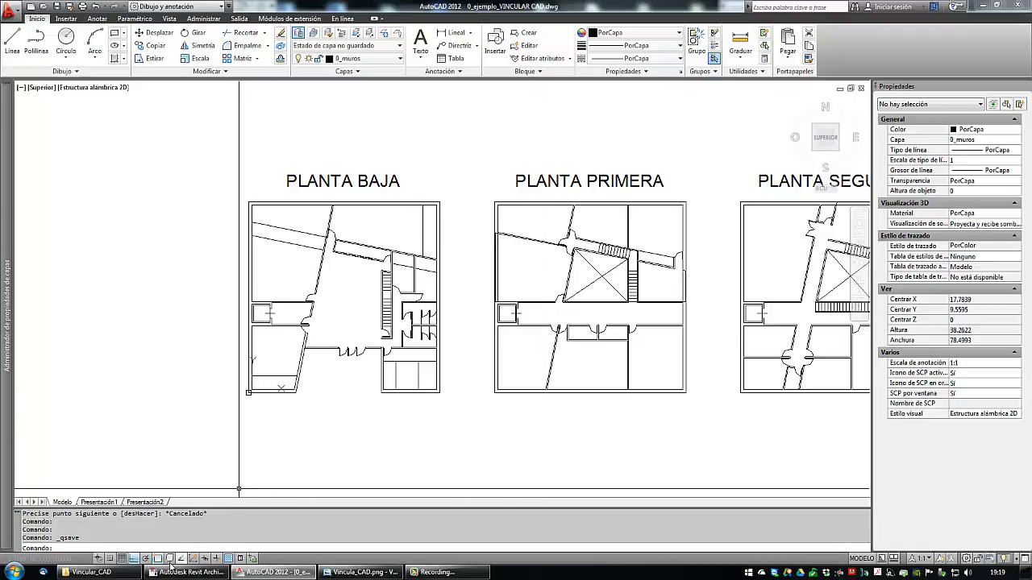
Switch to Revit and open the 0_planta baja floor plan view.
{"action": "key", "text": "alt+Tab"}
{"action": "middle_click_drag", "start_coordinate": [558, 423], "coordinate": [595, 420]}
{"action": "double_click", "coordinate": [970, 125]}
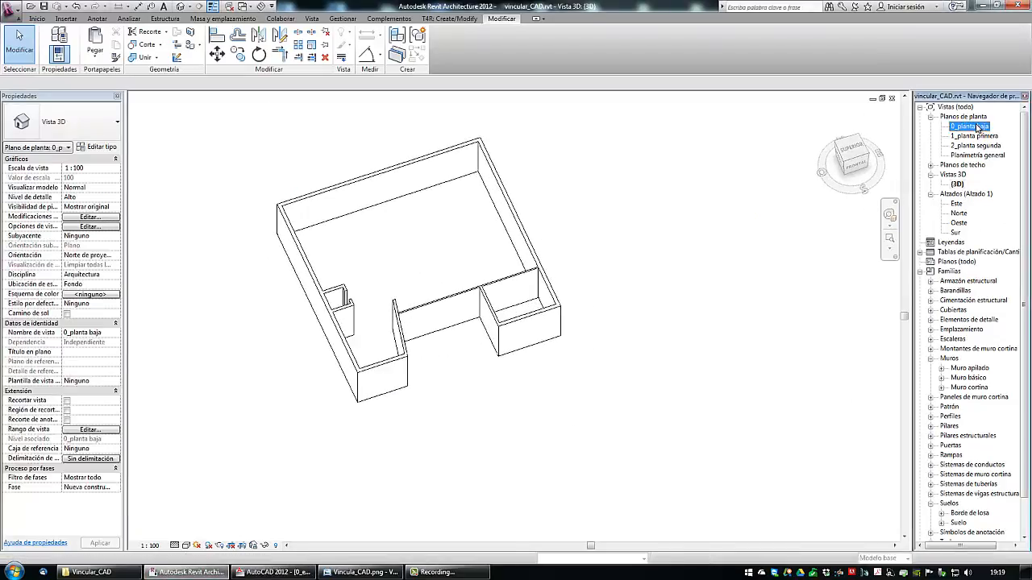
{"action": "scroll", "coordinate": [540, 351], "scroll_direction": "up", "scroll_amount": 3}
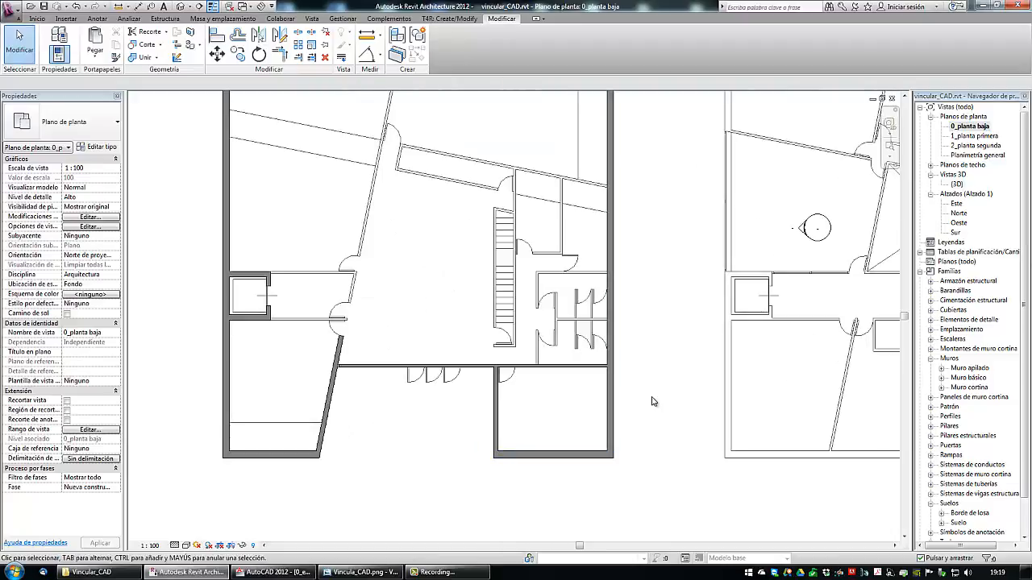
{"action": "scroll", "coordinate": [653, 402], "scroll_direction": "down", "scroll_amount": 1}
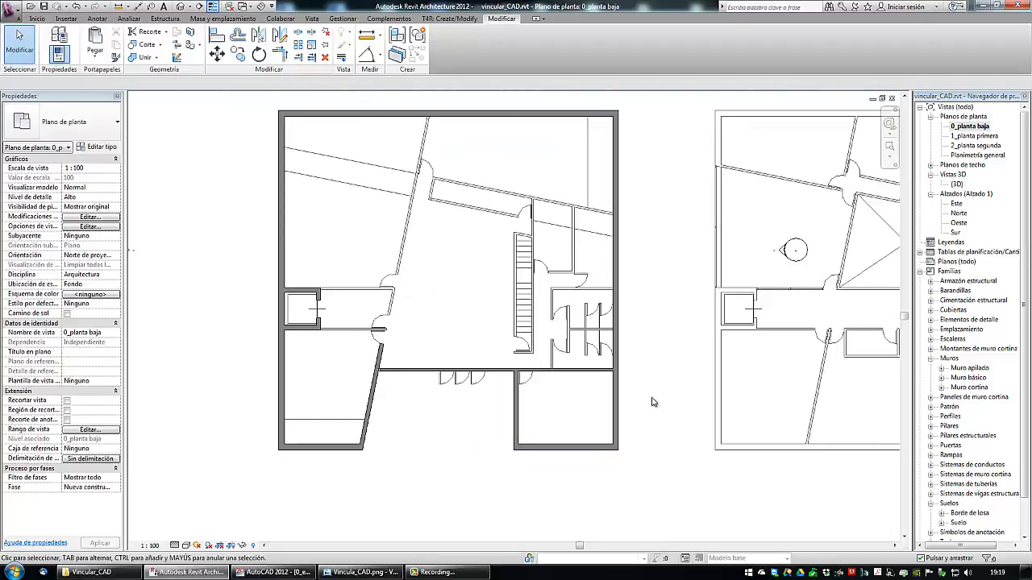
Reload the linked CAD file 0_ejemplo_VINCULAR CAD.dwg through the link manager and accept the change.
{"action": "left_click", "coordinate": [537, 159]}
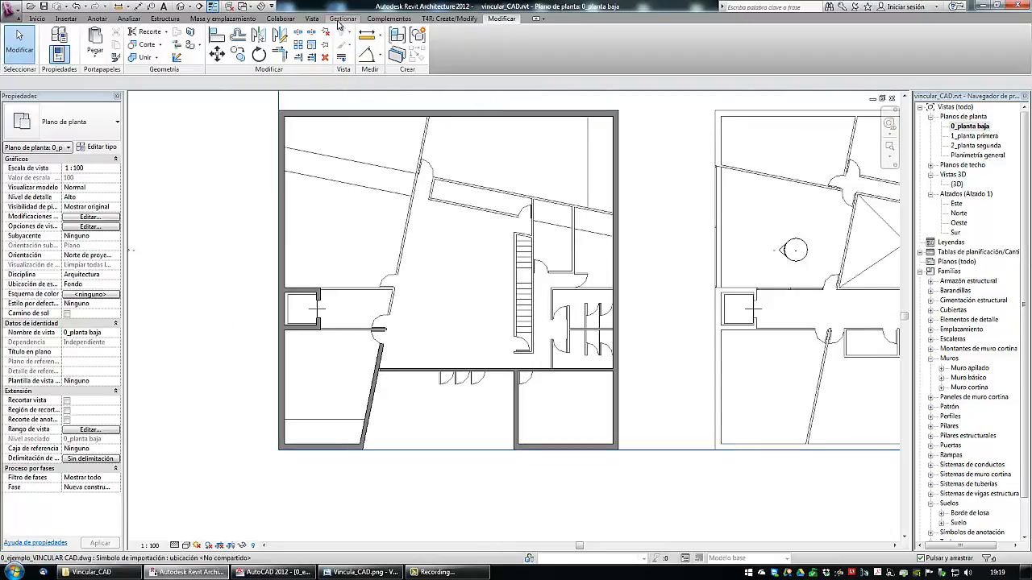
{"action": "left_click", "coordinate": [341, 20]}
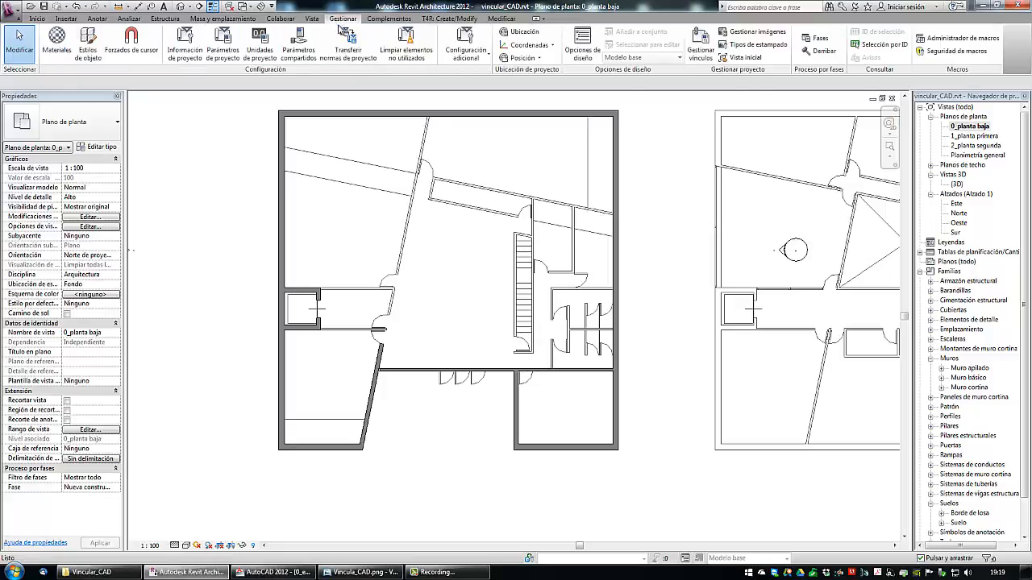
{"action": "left_click", "coordinate": [700, 63]}
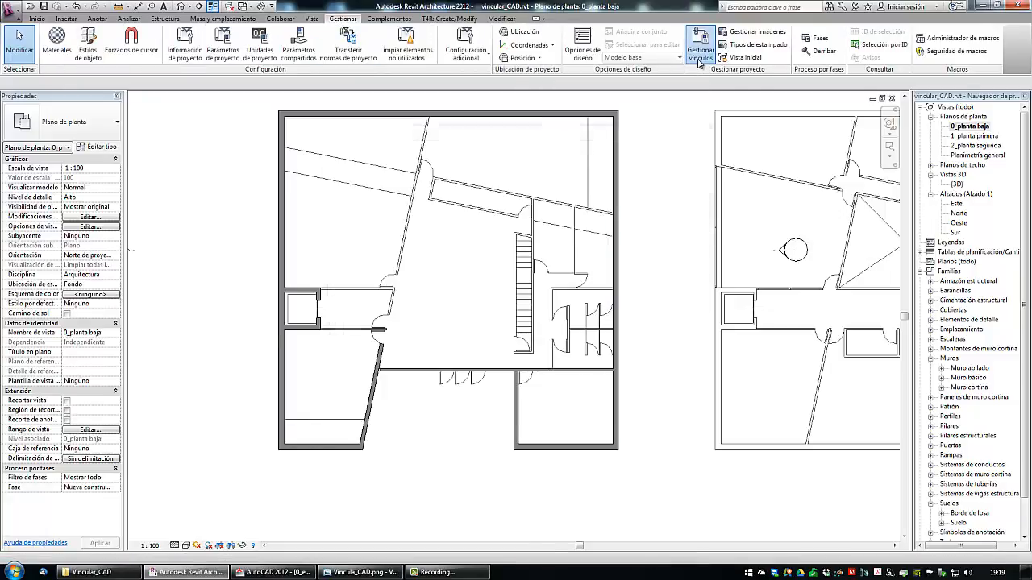
{"action": "left_click", "coordinate": [376, 148]}
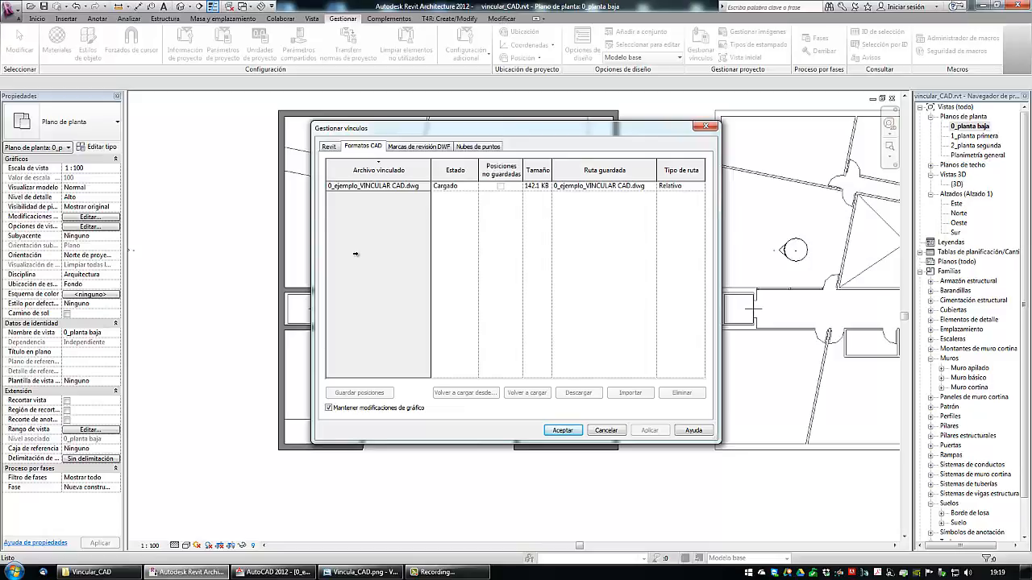
{"action": "left_click", "coordinate": [377, 186]}
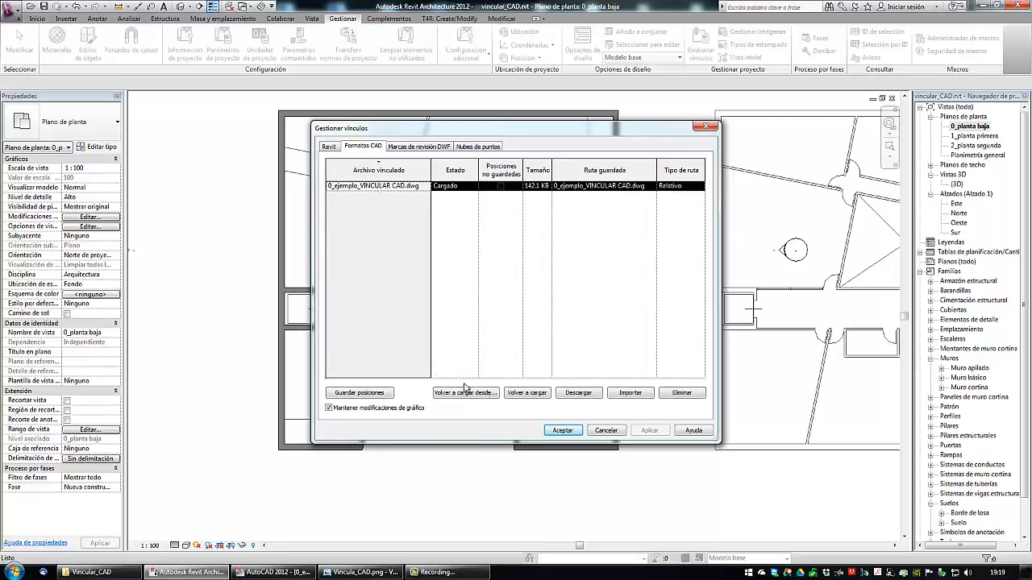
{"action": "left_click", "coordinate": [529, 393]}
{"action": "left_click", "coordinate": [562, 431]}
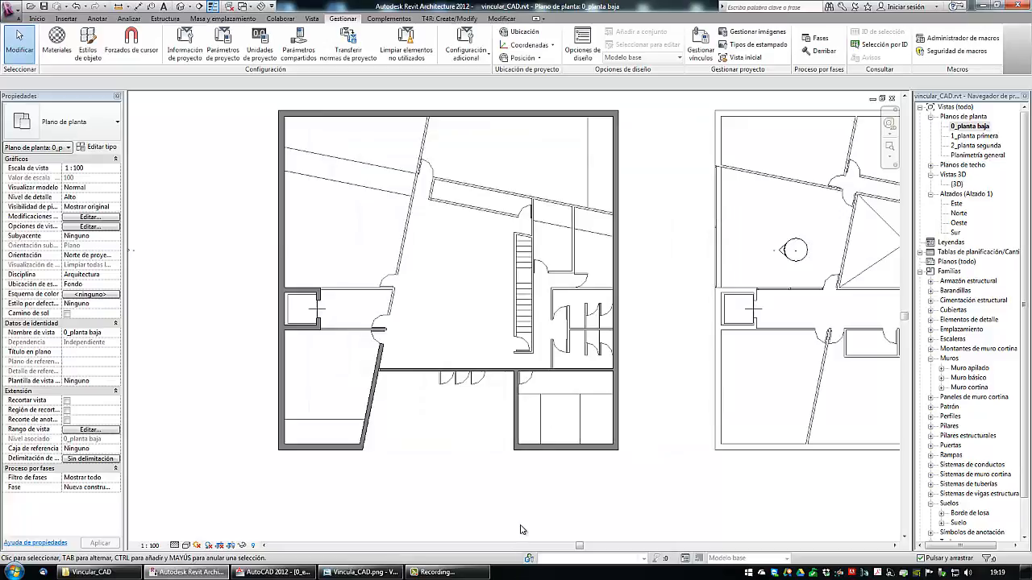
{"action": "middle_click_drag", "start_coordinate": [518, 516], "coordinate": [503, 504]}
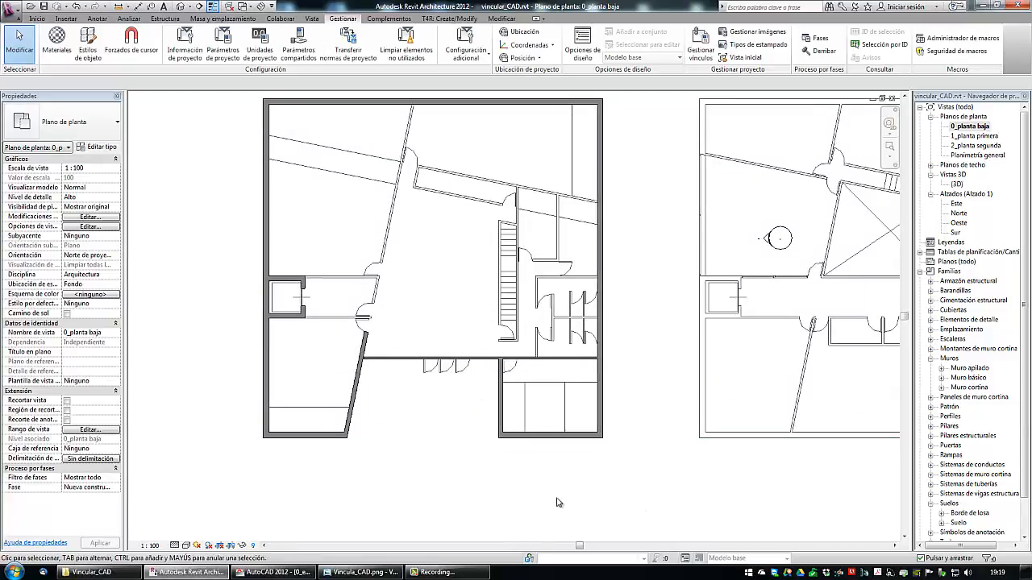
{"action": "scroll", "coordinate": [549, 501], "scroll_direction": "down", "scroll_amount": 1}
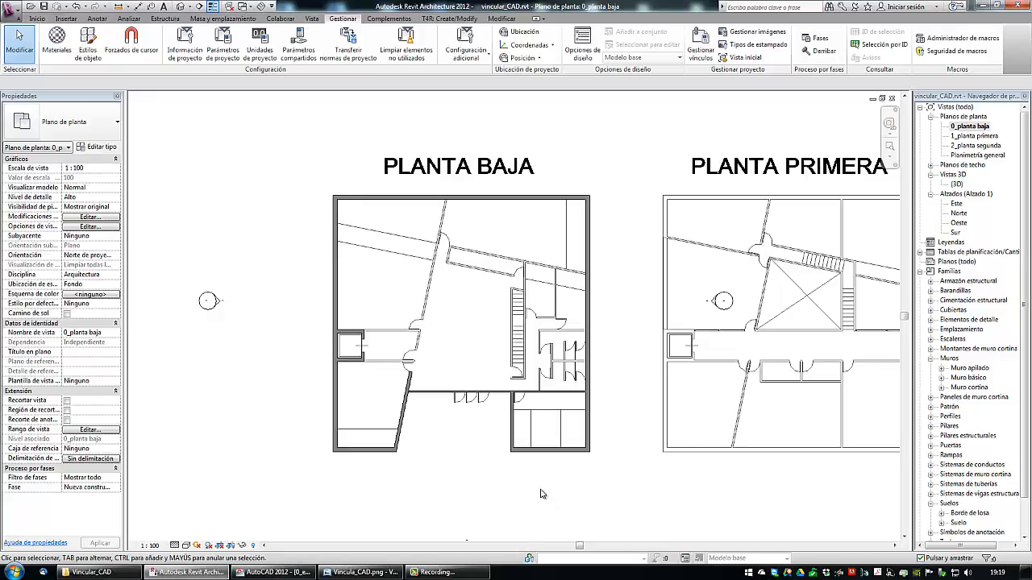
{"action": "scroll", "coordinate": [544, 493], "scroll_direction": "down", "scroll_amount": 2}
{"action": "scroll", "coordinate": [557, 500], "scroll_direction": "up", "scroll_amount": 1}
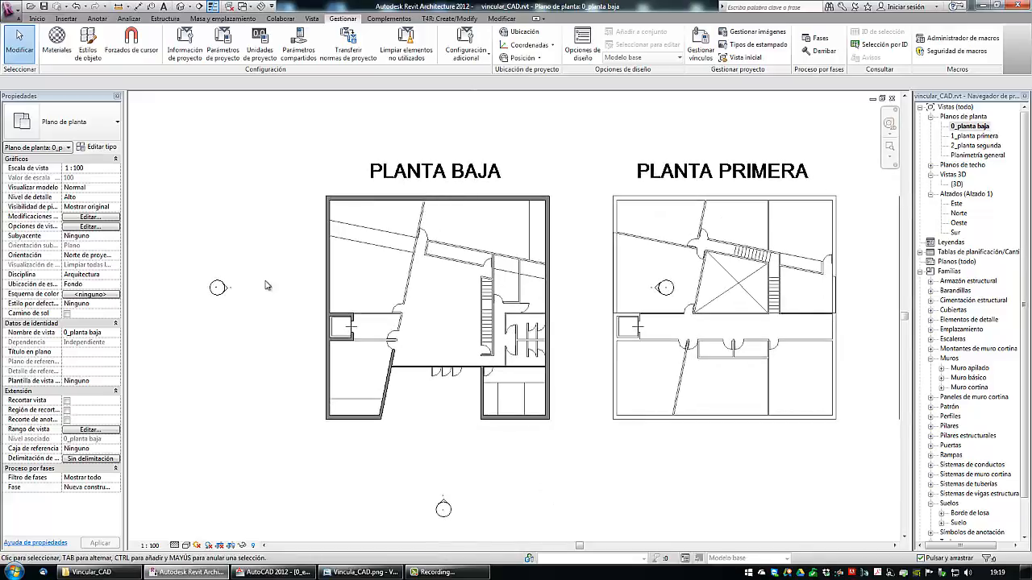